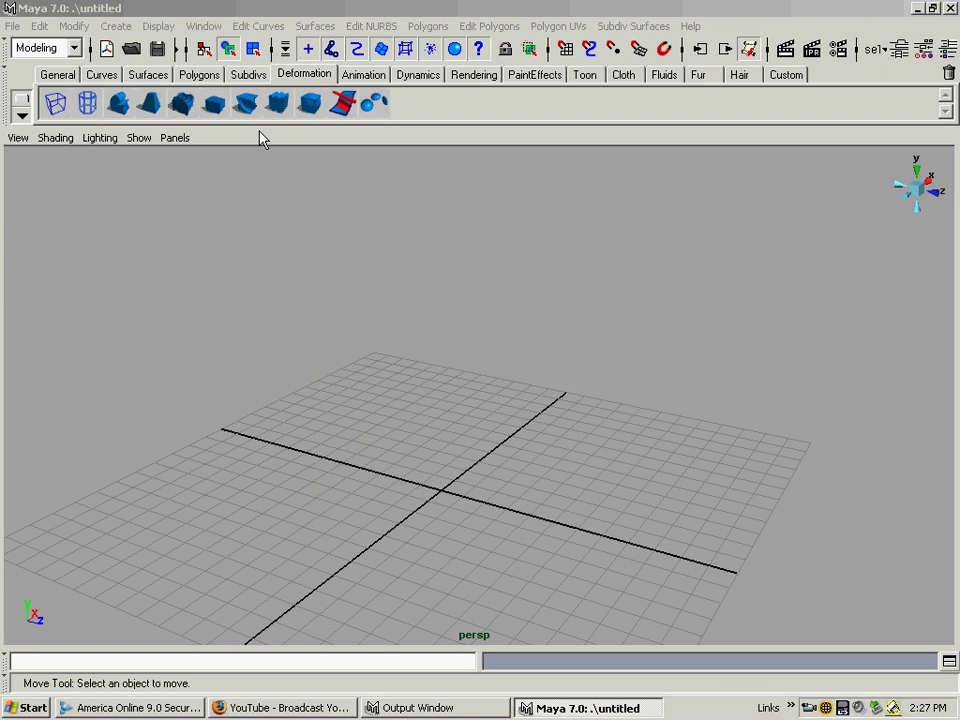
- Add a polygon cube to the Maya scene
{"action": "left_click", "coordinate": [236, 10]}
{"action": "left_click", "coordinate": [117, 27]}
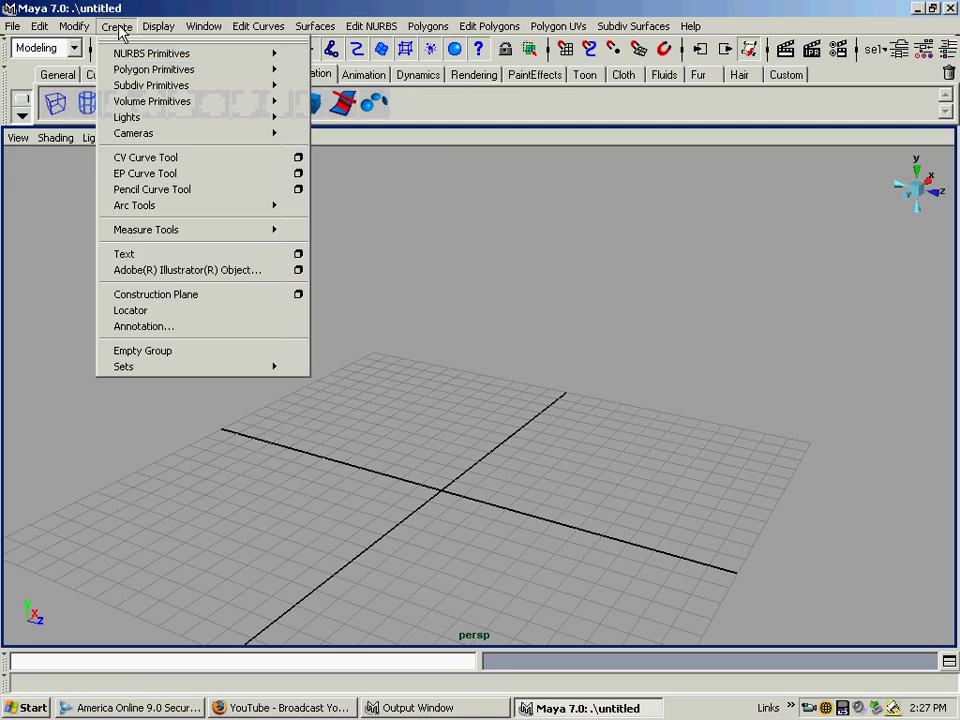
{"action": "mouse_move", "coordinate": [133, 70]}
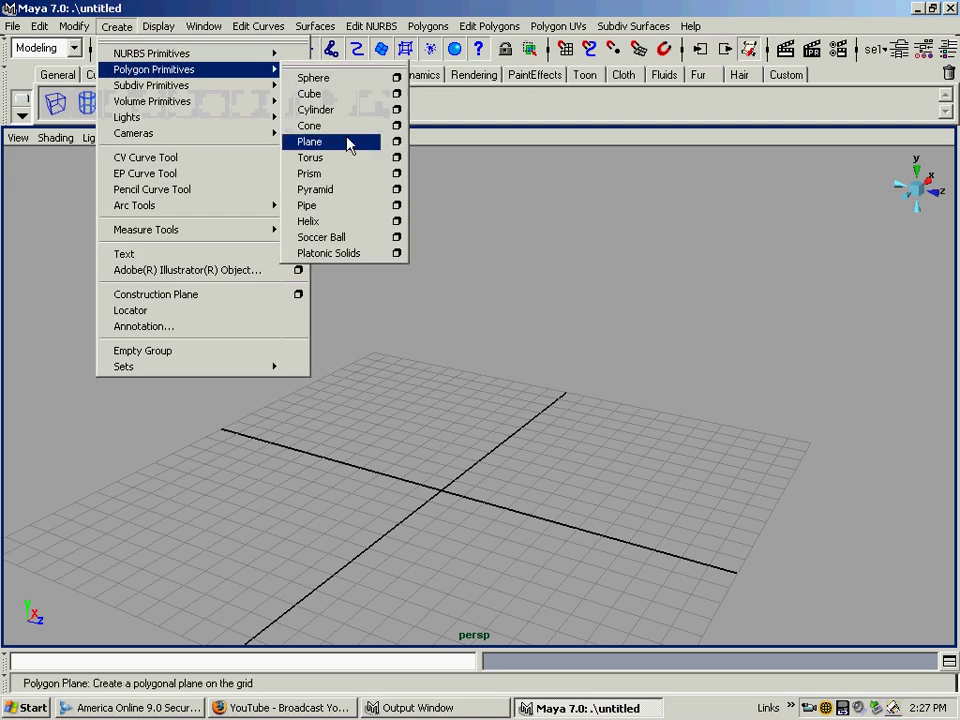
{"action": "left_click", "coordinate": [327, 100]}
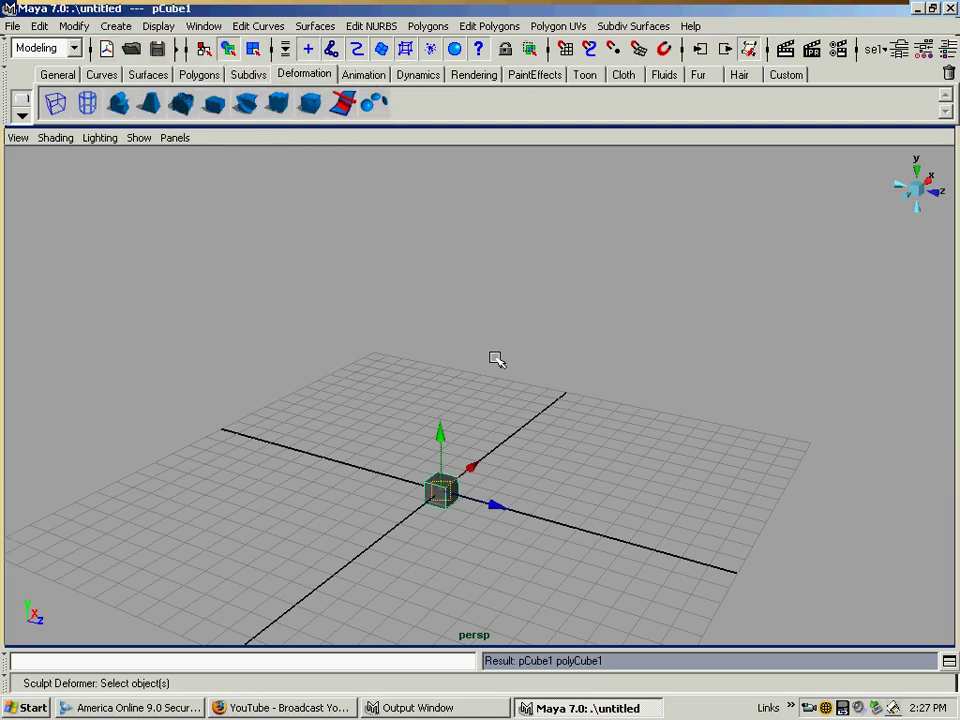
- Scale the cube uniformly to about 5.88 and raise it to rest on the grid
{"action": "left_click_drag", "start_coordinate": [441, 427], "coordinate": [445, 410]}
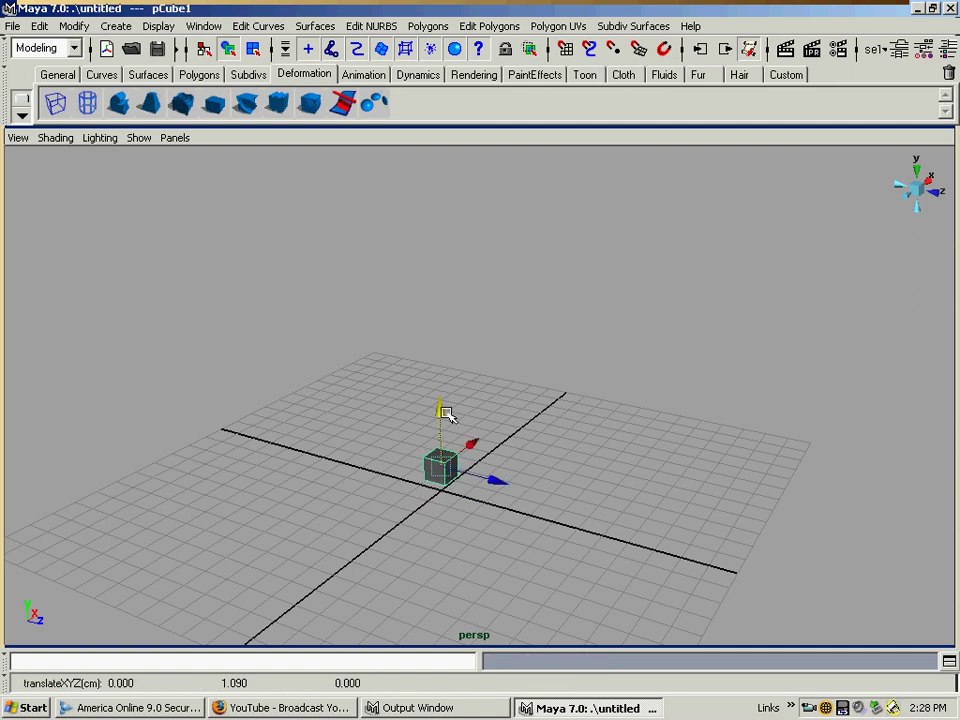
{"action": "key", "text": "r"}
{"action": "left_click_drag", "start_coordinate": [439, 463], "coordinate": [454, 362]}
{"action": "key", "text": "w"}
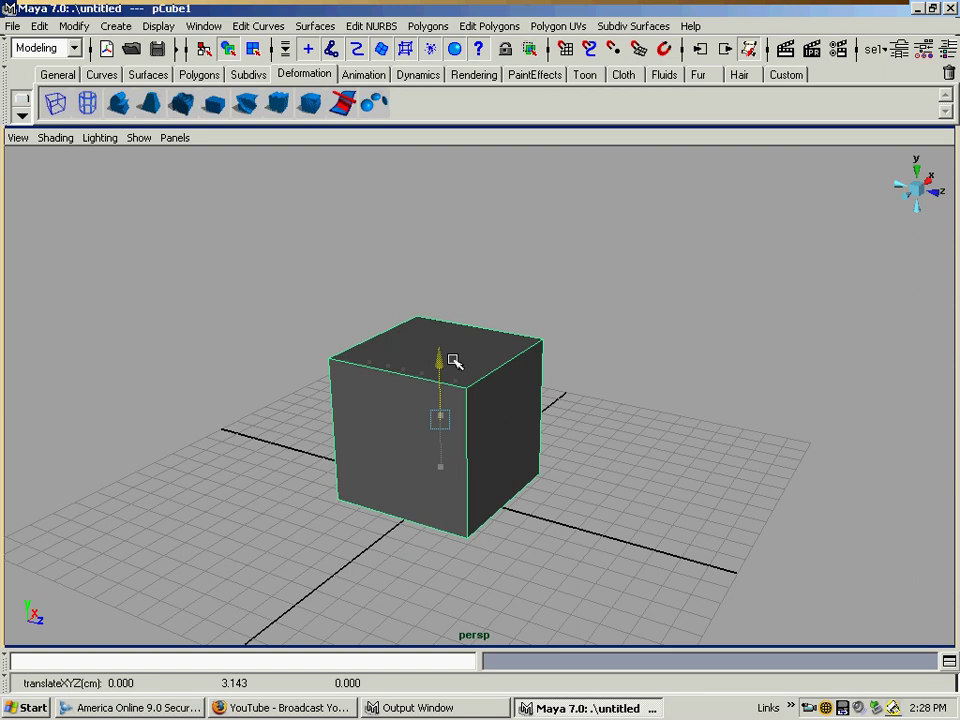
{"action": "left_click", "coordinate": [405, 333]}
{"action": "right_click_drag", "start_coordinate": [422, 336], "coordinate": [460, 347], "text": "alt"}
{"action": "middle_click_drag", "start_coordinate": [459, 346], "coordinate": [376, 352], "text": "alt"}
{"action": "left_click", "coordinate": [114, 28]}
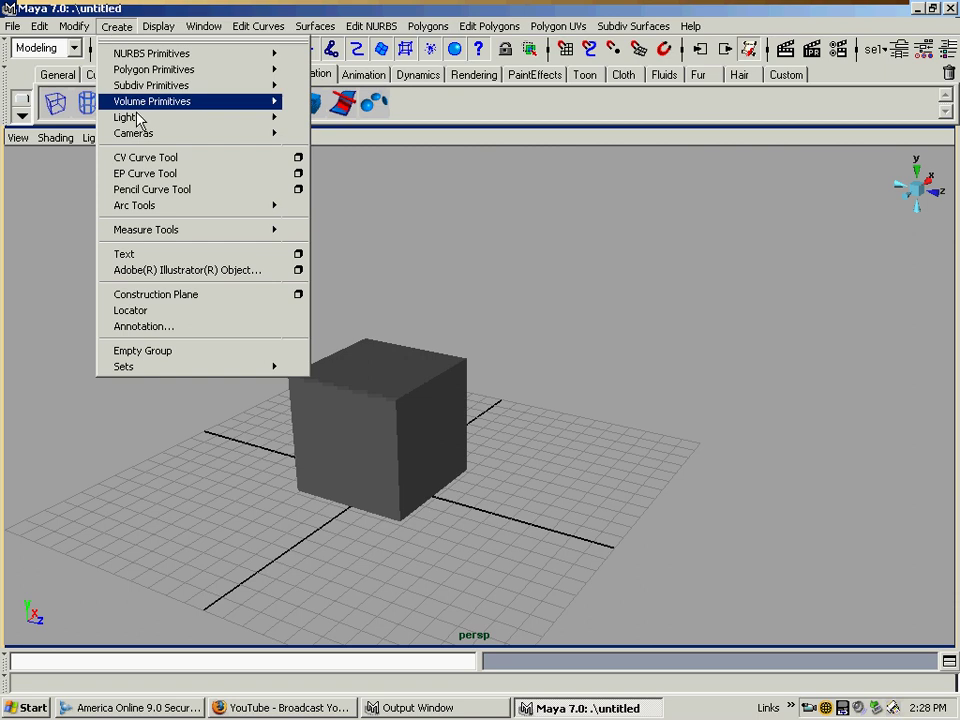
- Go to the Create > Lights submenu to pick a directional light
{"action": "mouse_move", "coordinate": [135, 118]}
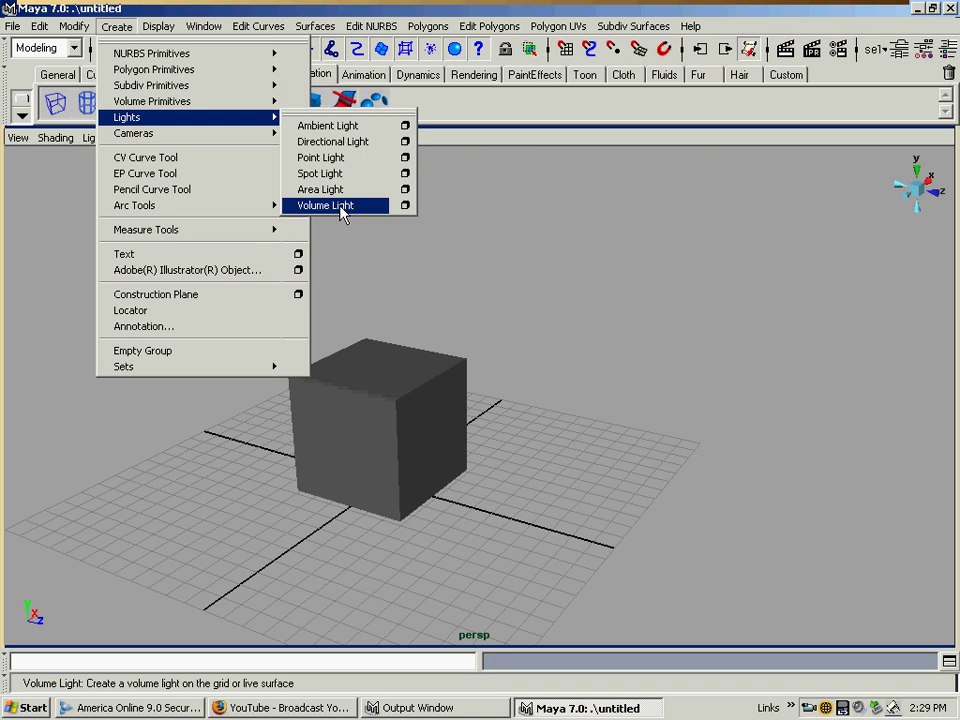
- Add a directional light and switch to wireframe to frame the cube and light
{"action": "left_click", "coordinate": [330, 141]}
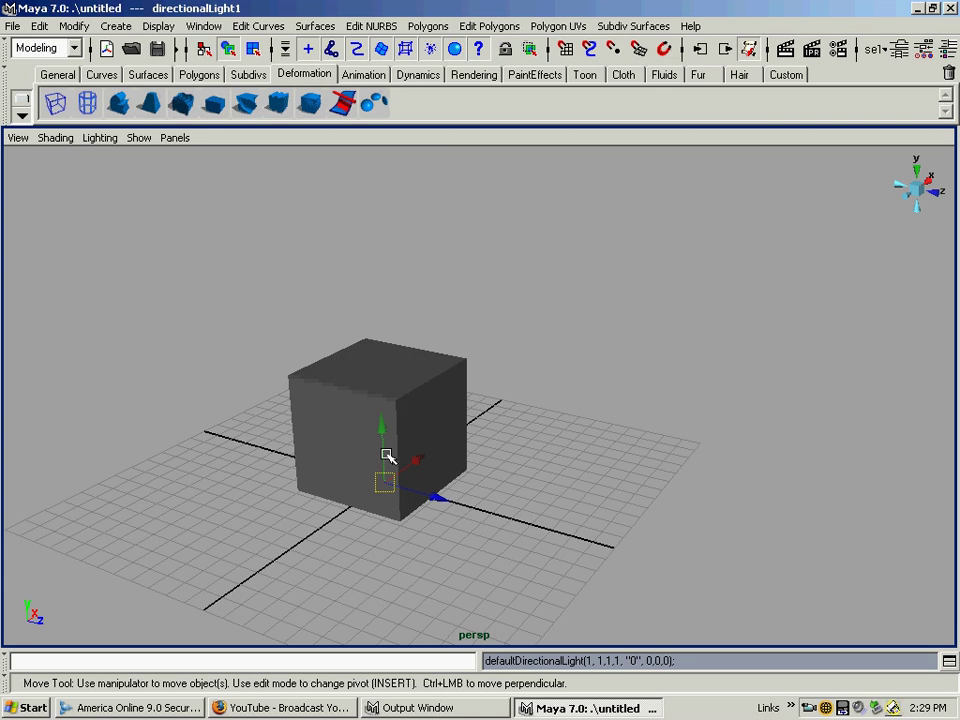
{"action": "key", "text": "4"}
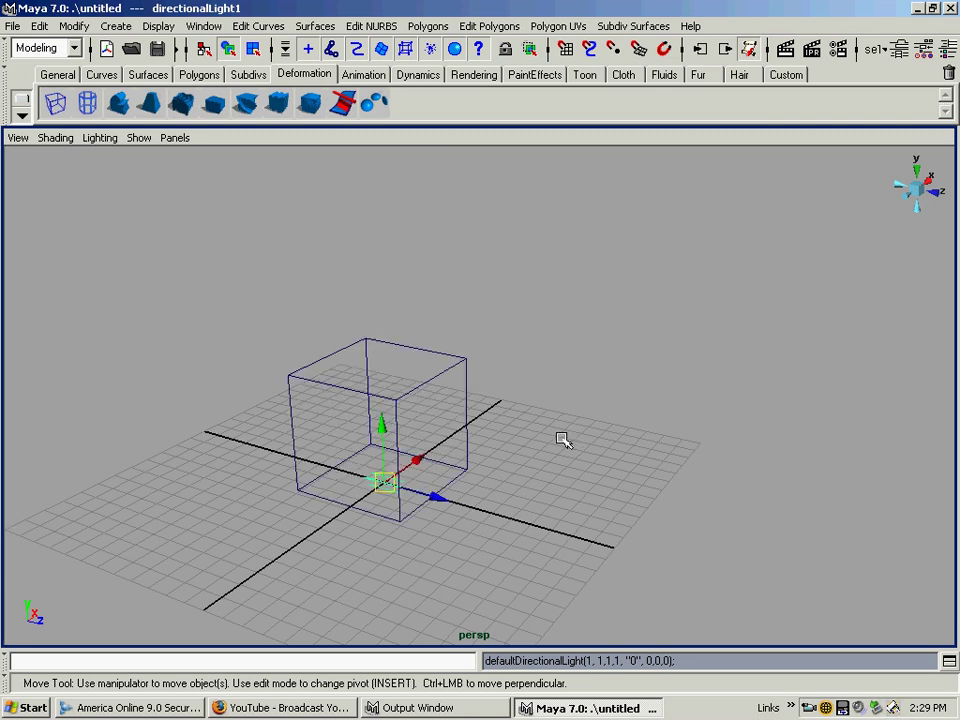
{"action": "mouse_move", "coordinate": [484, 467]}
{"action": "left_mouse_down", "text": "alt"}
{"action": "mouse_move", "coordinate": [403, 476]}
{"action": "mouse_move", "coordinate": [476, 456]}
{"action": "left_mouse_up", "text": "alt"}
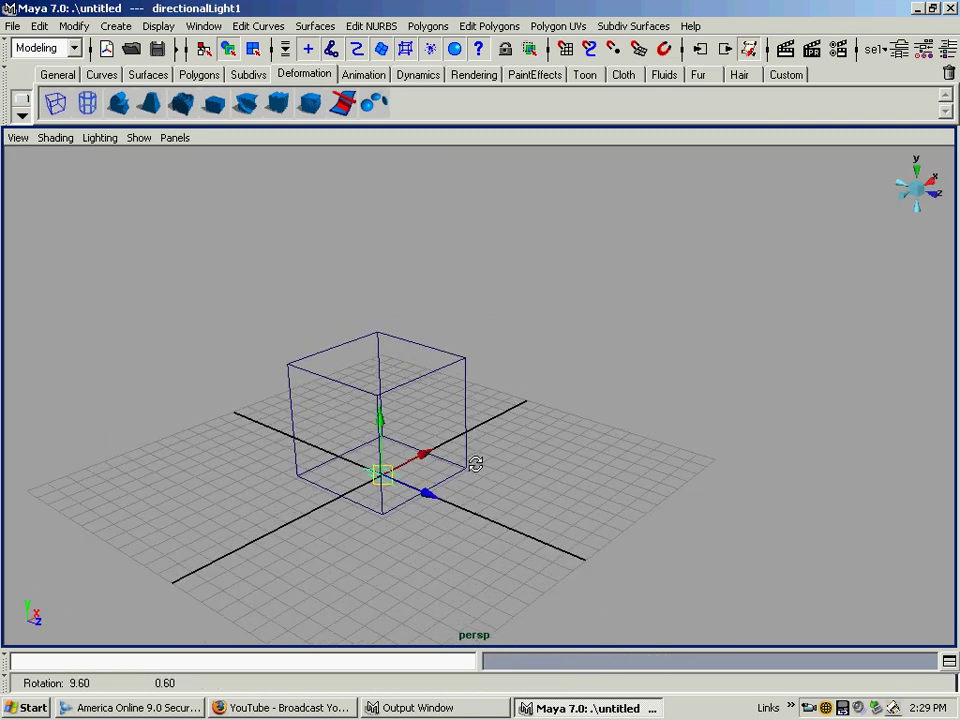
{"action": "right_click_drag", "start_coordinate": [508, 452], "coordinate": [431, 435], "text": "alt"}
{"action": "key", "text": "["}
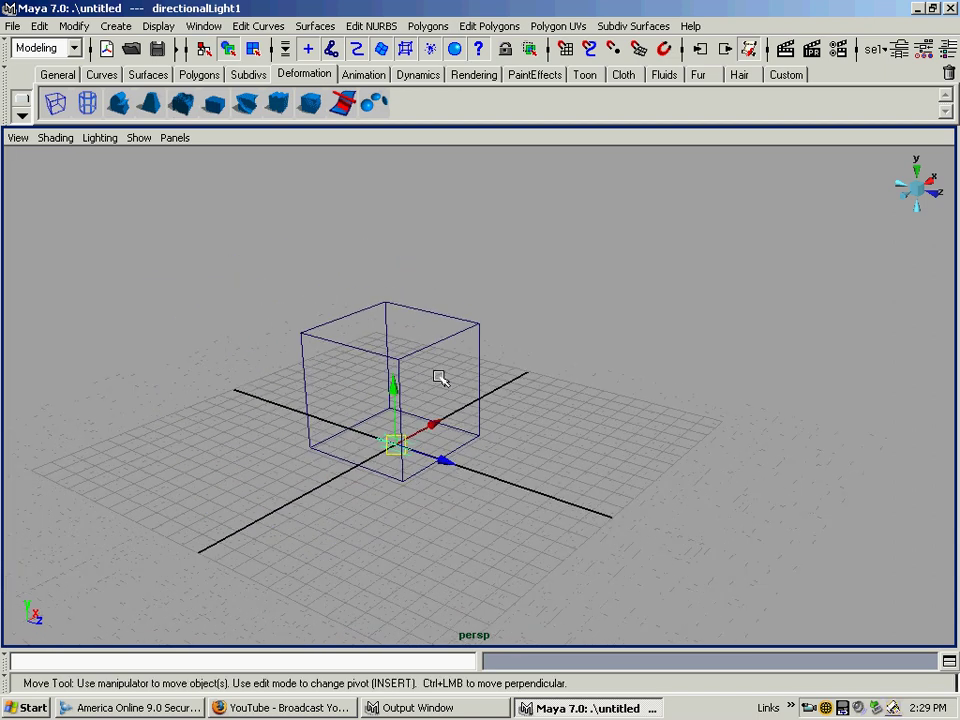
{"action": "middle_click_drag", "start_coordinate": [439, 377], "coordinate": [498, 428], "text": "alt"}
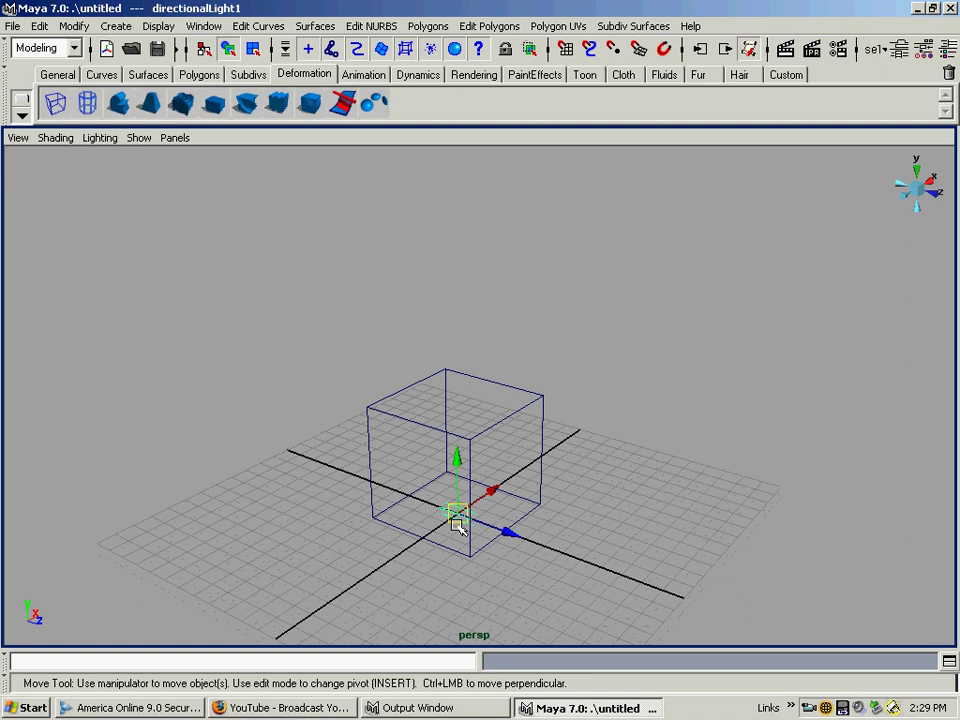
- Raise the directional light well above the cube and return to shaded display
{"action": "left_click_drag", "start_coordinate": [455, 512], "coordinate": [476, 279]}
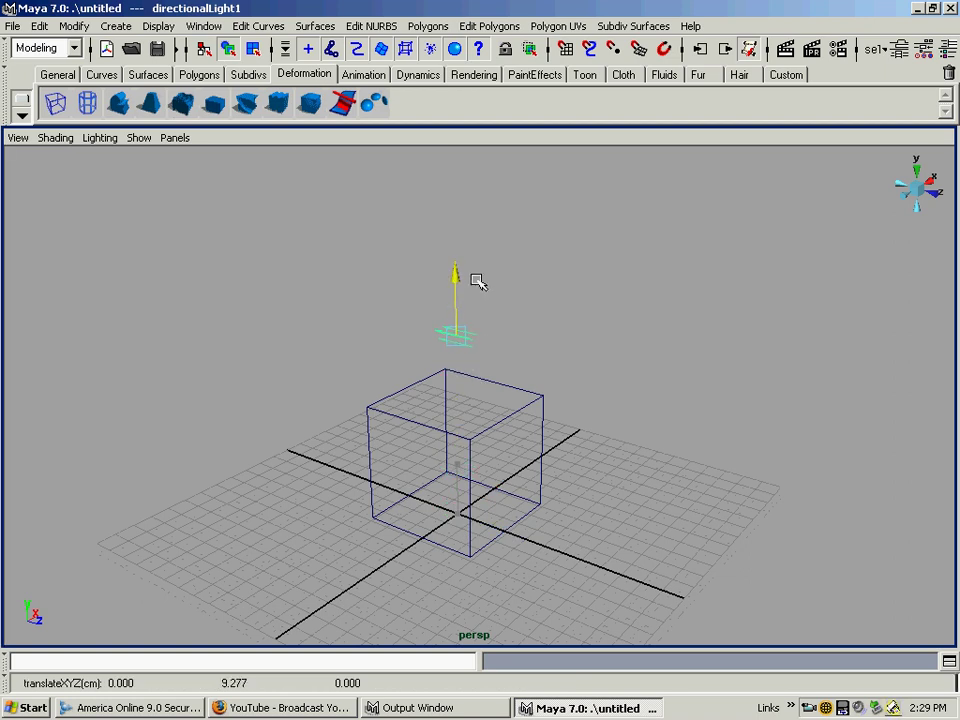
{"action": "key", "text": "5"}
{"action": "middle_click_drag", "start_coordinate": [478, 402], "coordinate": [480, 407], "text": "alt"}
{"action": "left_click_drag", "start_coordinate": [480, 407], "coordinate": [476, 418], "text": "alt"}
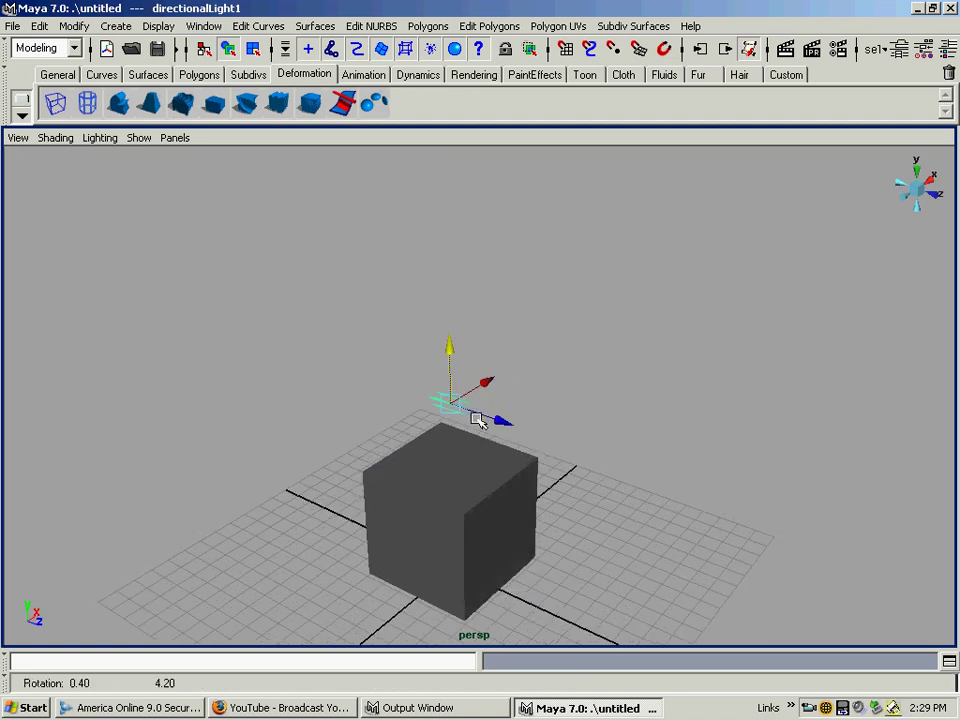
{"action": "middle_click_drag", "start_coordinate": [529, 484], "coordinate": [511, 432], "text": "alt"}
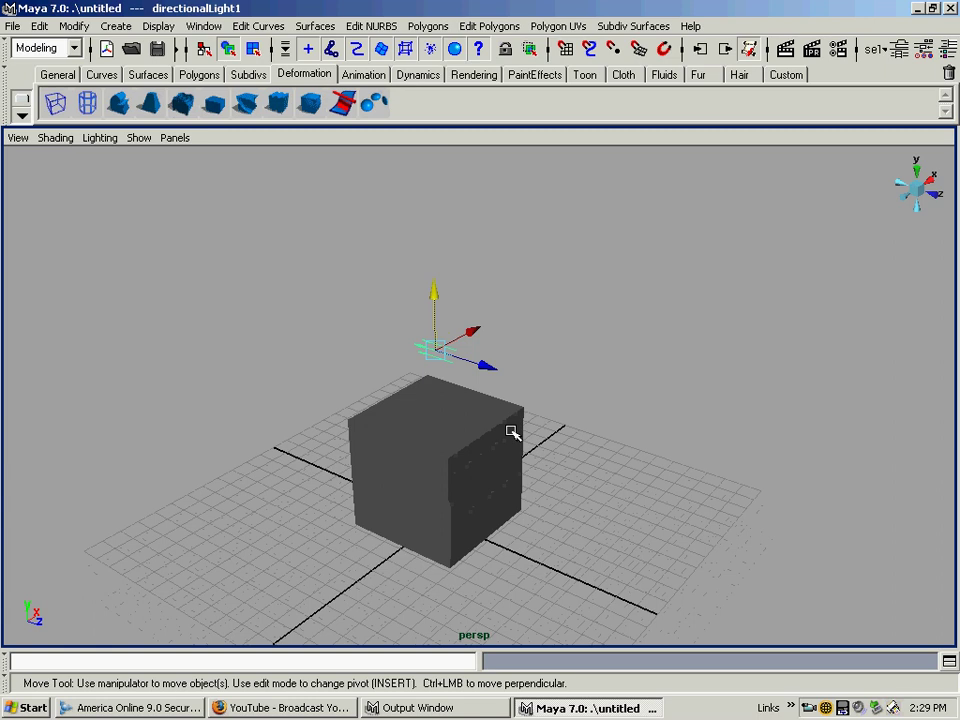
{"action": "right_click_drag", "start_coordinate": [511, 432], "coordinate": [512, 433], "text": "alt"}
{"action": "left_click_drag", "start_coordinate": [512, 433], "coordinate": [589, 441], "text": "alt"}
{"action": "left_click_drag", "start_coordinate": [647, 317], "coordinate": [665, 172]}
{"action": "left_click_drag", "start_coordinate": [590, 301], "coordinate": [456, 339], "text": "alt"}
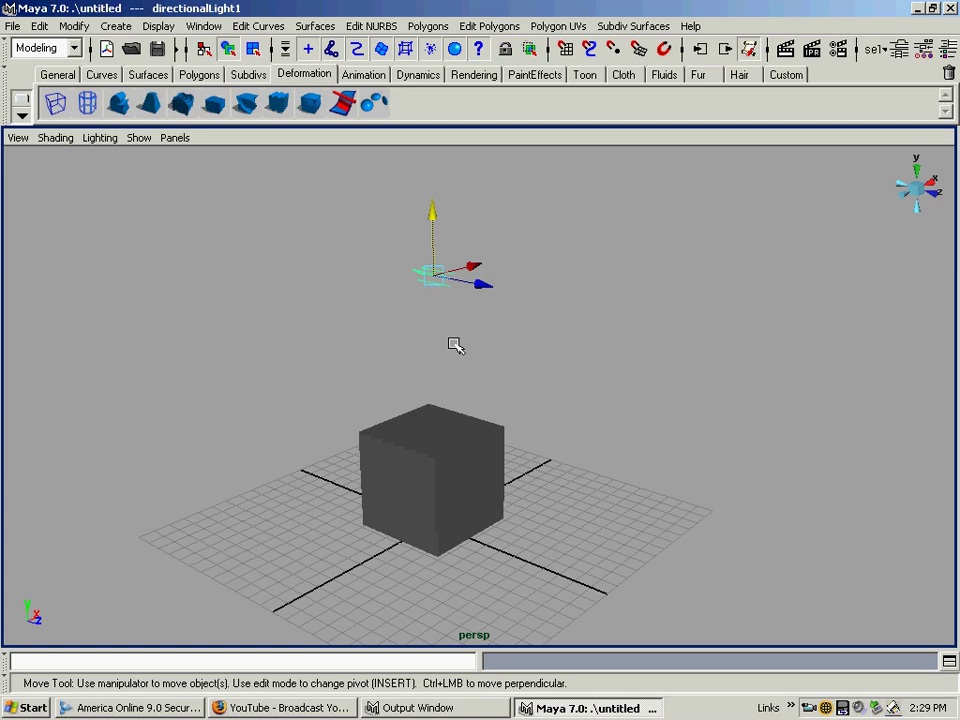
- Zoom in and out to check the light's height over the cube
{"action": "right_click_drag", "start_coordinate": [456, 326], "coordinate": [482, 313], "text": "alt"}
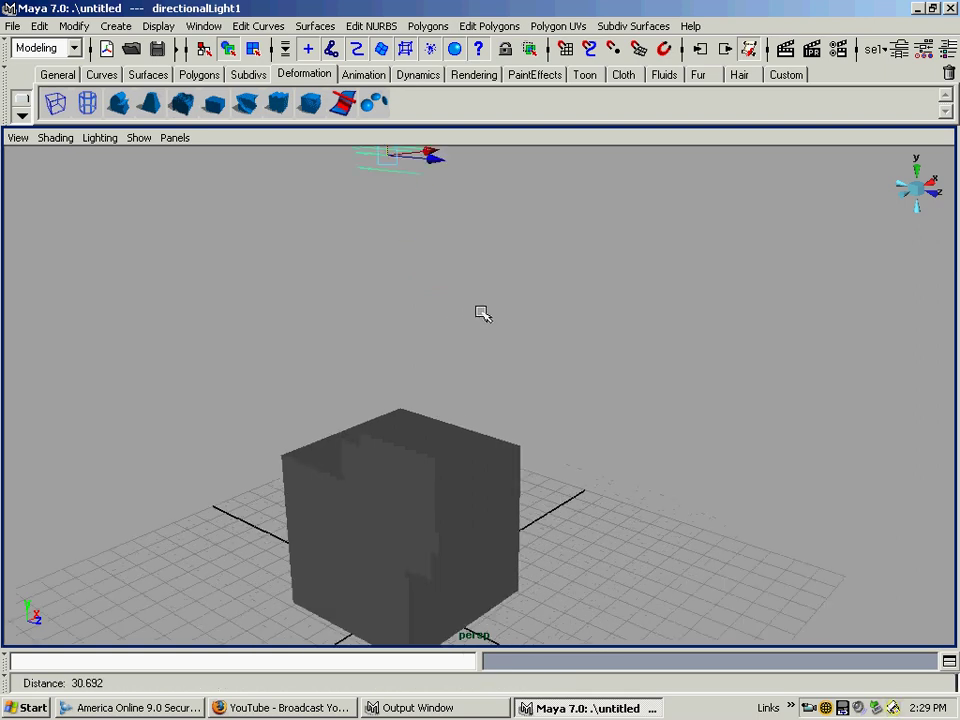
{"action": "middle_click_drag", "start_coordinate": [482, 313], "coordinate": [536, 471], "text": "alt"}
{"action": "right_click_drag", "start_coordinate": [536, 471], "coordinate": [321, 407], "text": "alt"}
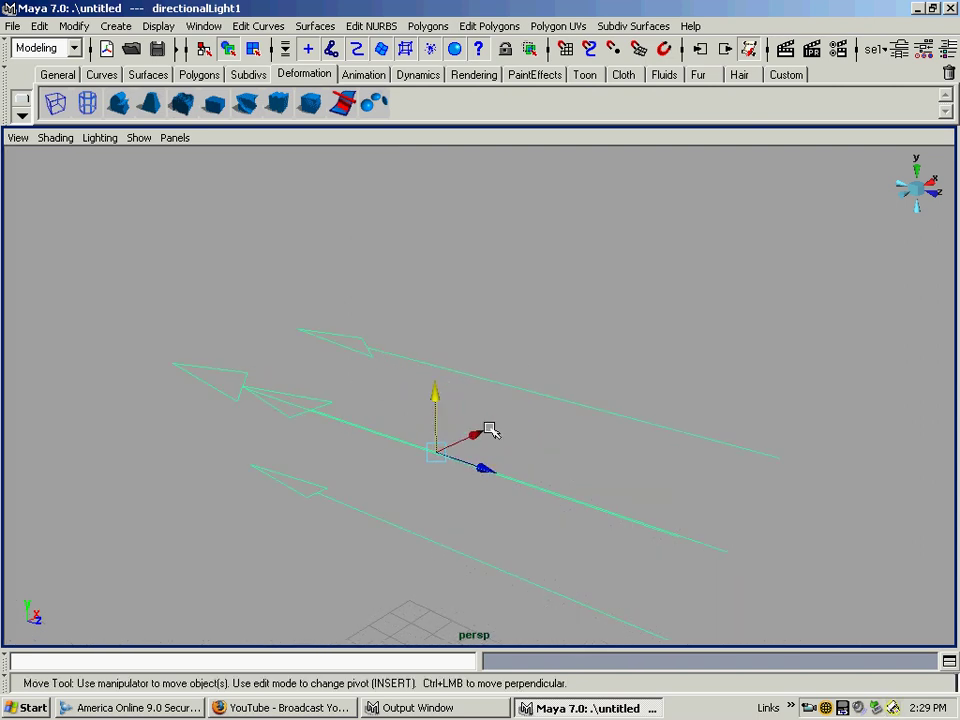
{"action": "right_click_drag", "start_coordinate": [489, 429], "coordinate": [358, 377], "text": "alt"}
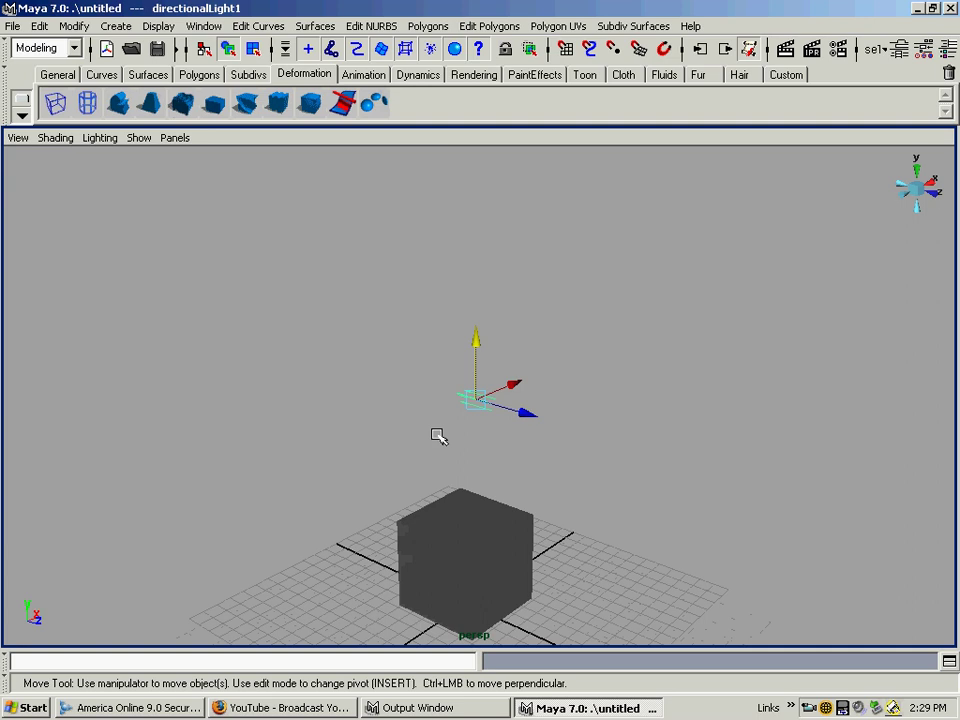
{"action": "middle_click_drag", "start_coordinate": [441, 448], "coordinate": [426, 407], "text": "alt"}
{"action": "right_click_drag", "start_coordinate": [426, 407], "coordinate": [458, 430], "text": "alt"}
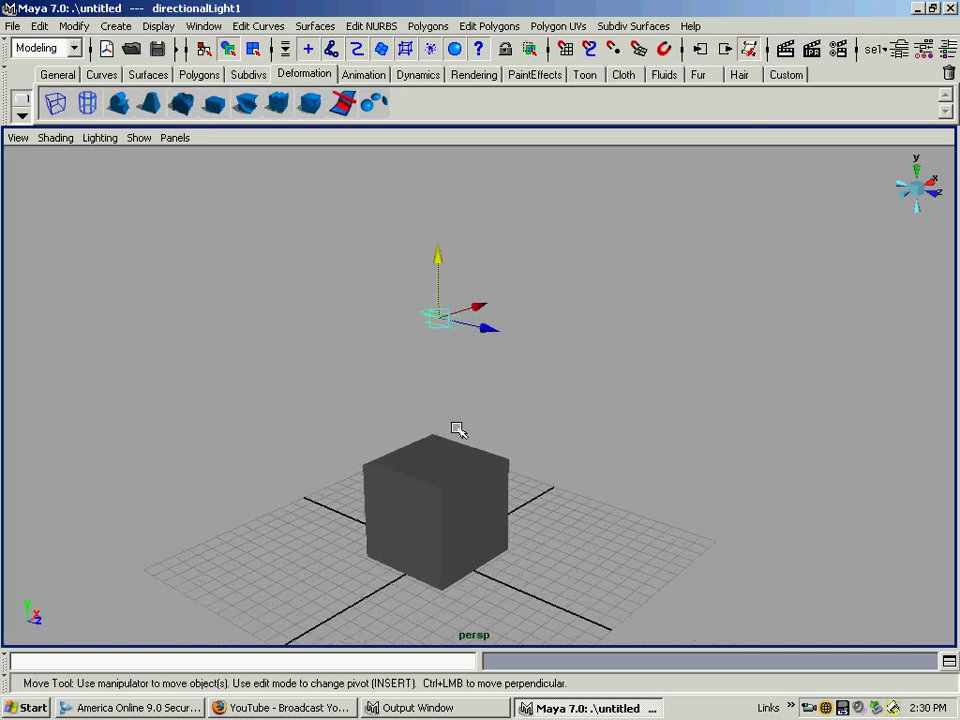
- Drag the light's look-at handle with the Show Manipulator Tool so it points at the cube's top
{"action": "key", "text": "t"}
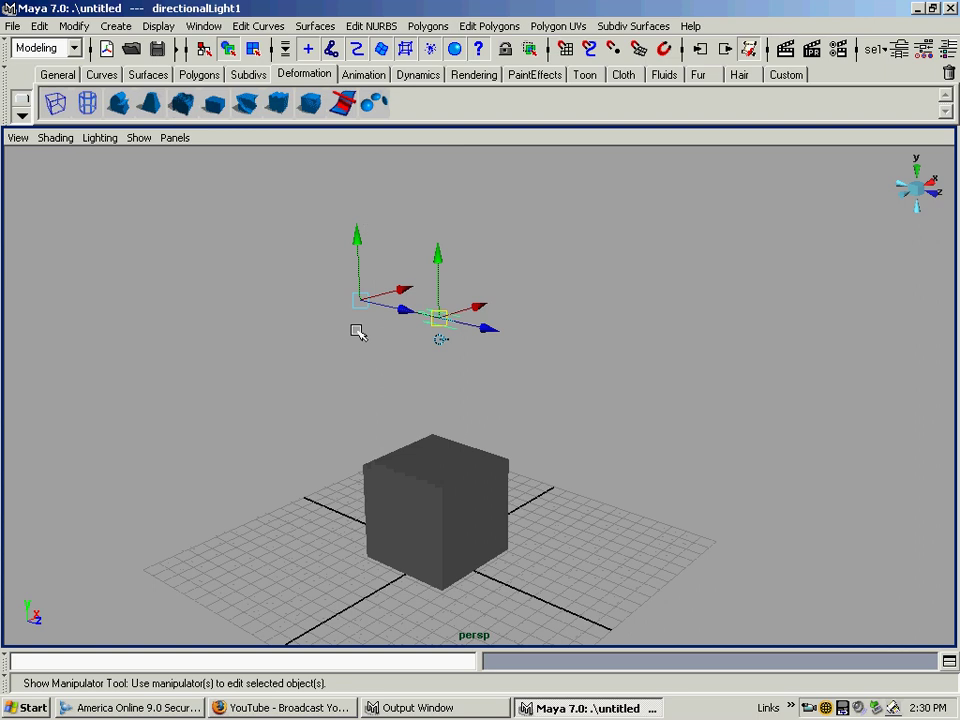
{"action": "left_click_drag", "start_coordinate": [357, 234], "coordinate": [360, 413]}
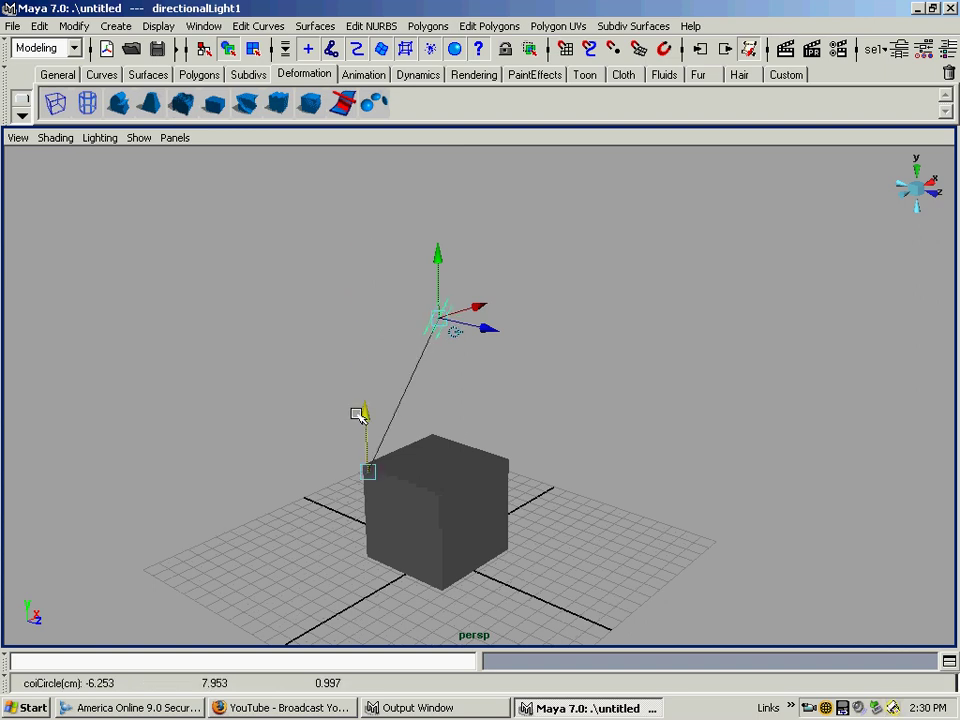
{"action": "left_click_drag", "start_coordinate": [409, 487], "coordinate": [480, 518]}
{"action": "left_click_drag", "start_coordinate": [399, 460], "coordinate": [386, 429], "text": "alt"}
{"action": "left_click", "coordinate": [459, 477]}
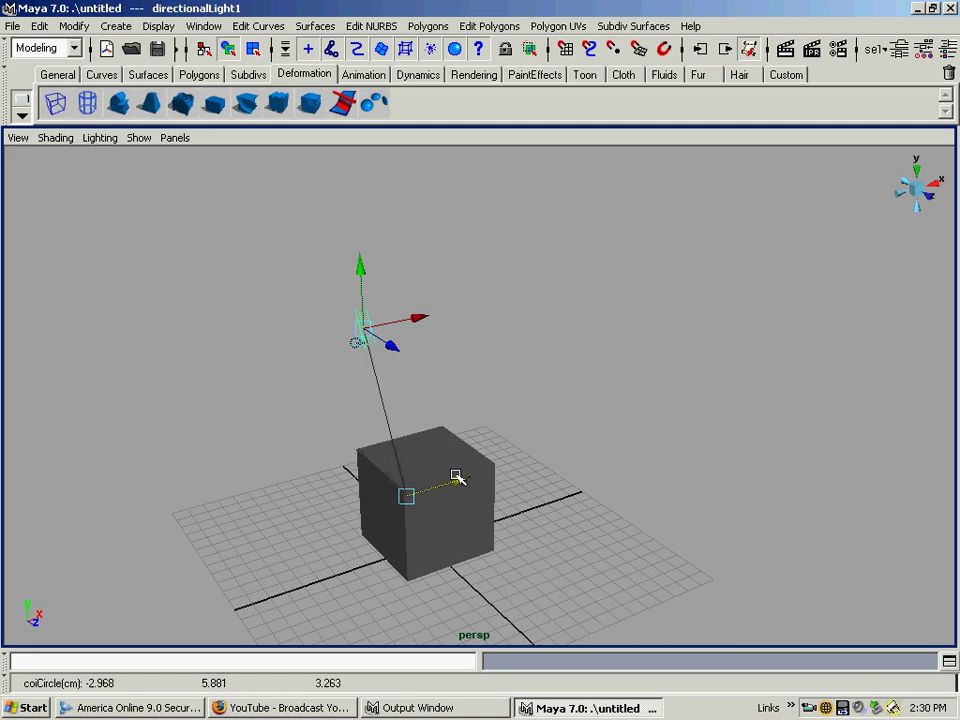
- Zoom and pan to frame the cube and the light's target closely
{"action": "left_click_drag", "start_coordinate": [465, 466], "coordinate": [459, 394], "text": "alt"}
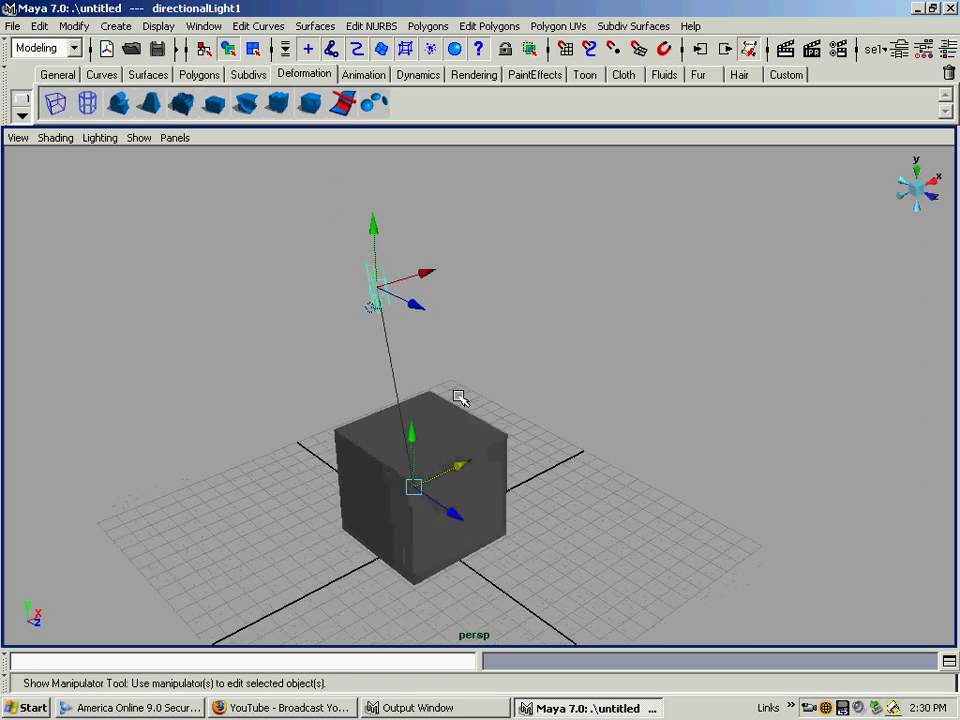
{"action": "scroll", "coordinate": [459, 390], "scroll_direction": "up", "scroll_amount": 2}
{"action": "scroll", "coordinate": [456, 394], "scroll_direction": "up", "scroll_amount": 4}
{"action": "middle_click_drag", "start_coordinate": [450, 426], "coordinate": [510, 341], "text": "alt"}
{"action": "left_click_drag", "start_coordinate": [510, 341], "coordinate": [510, 336], "text": "alt"}
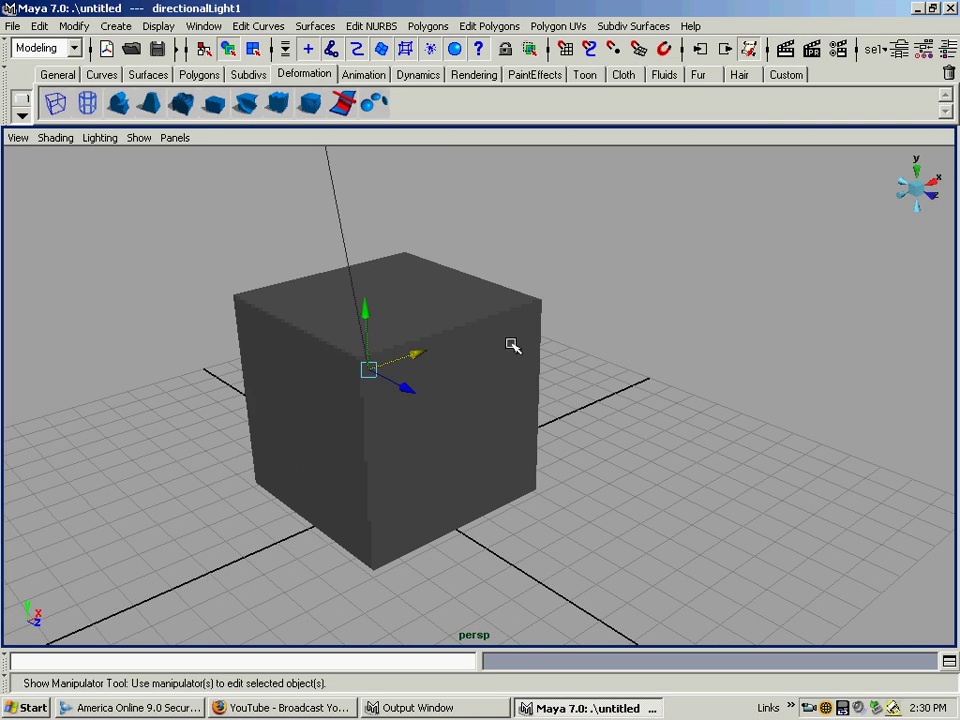
{"action": "middle_click_drag", "start_coordinate": [514, 345], "coordinate": [553, 358], "text": "alt"}
{"action": "left_click_drag", "start_coordinate": [553, 358], "coordinate": [559, 343], "text": "alt"}
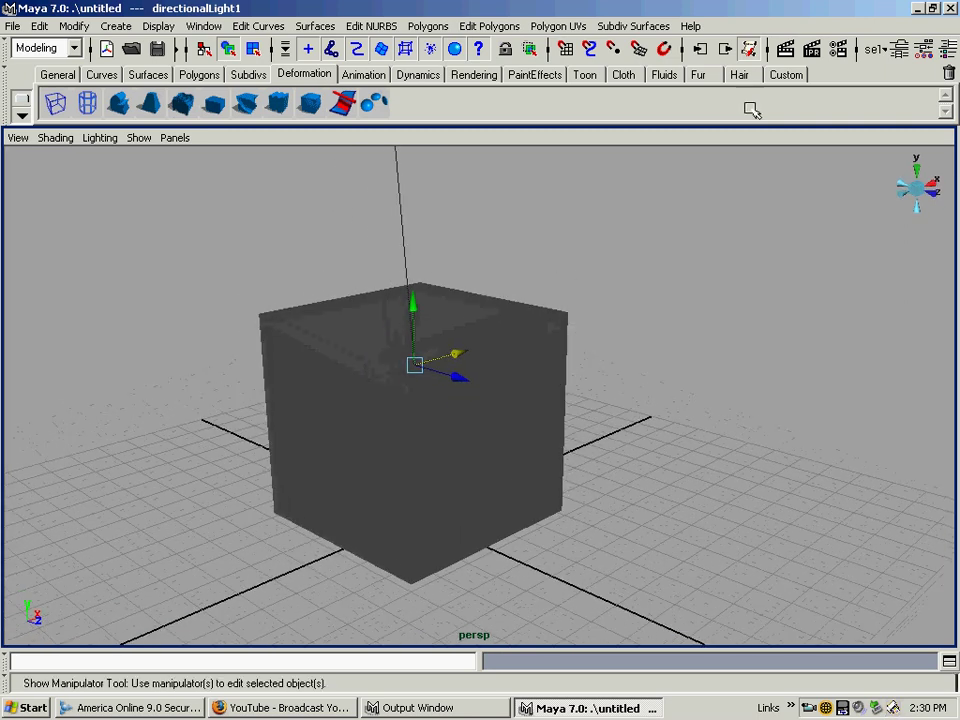
- Render the current frame at 640×480 and restore the Render View from maximized
{"action": "left_click", "coordinate": [786, 50]}
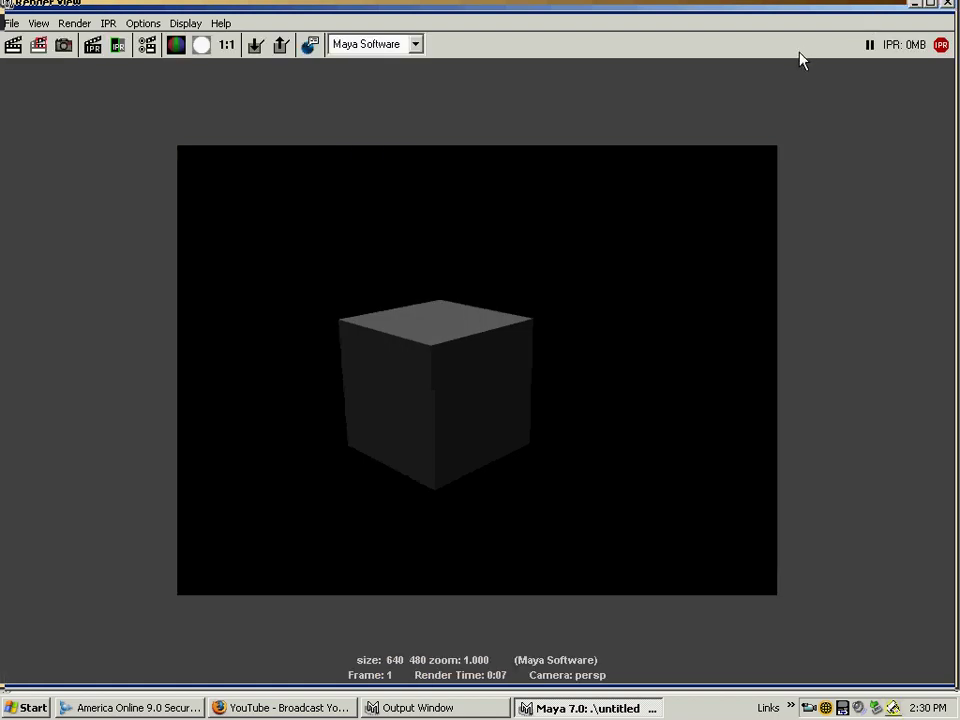
{"action": "left_click", "coordinate": [932, 4]}
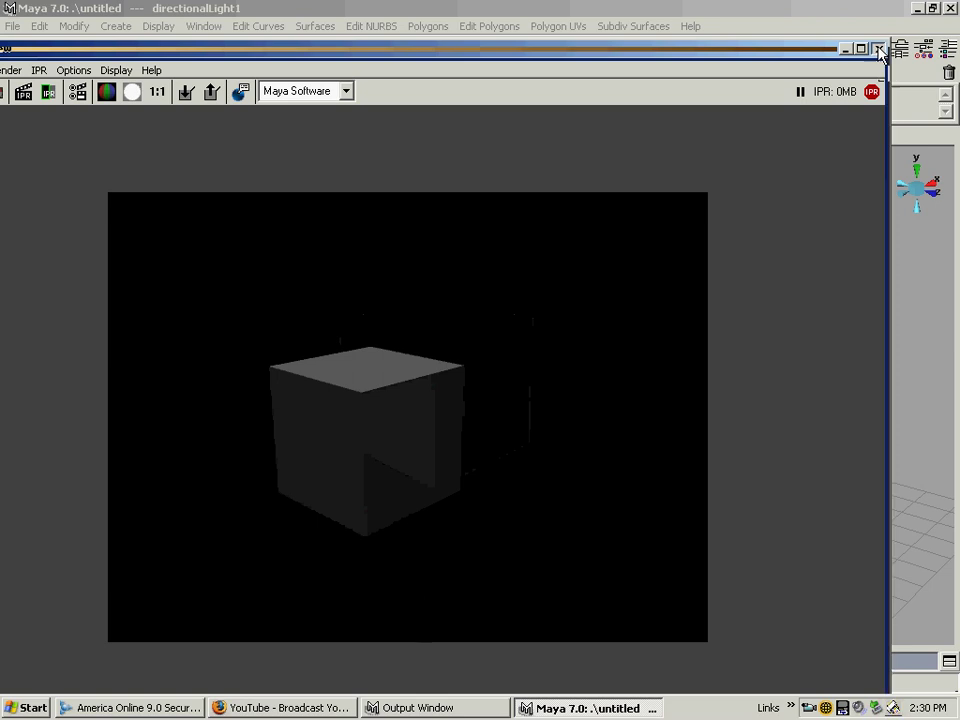
- Close the render window and shift directionalLight1 along Z and X with its manipulators
{"action": "left_click", "coordinate": [879, 49]}
{"action": "key", "text": "t"}
{"action": "left_click_drag", "start_coordinate": [416, 368], "coordinate": [422, 396], "text": "alt"}
{"action": "scroll", "coordinate": [439, 349], "scroll_direction": "down", "scroll_amount": 3}
{"action": "middle_click_drag", "start_coordinate": [443, 349], "coordinate": [396, 347], "text": "alt"}
{"action": "scroll", "coordinate": [410, 340], "scroll_direction": "down", "scroll_amount": 2}
{"action": "left_click_drag", "start_coordinate": [396, 347], "coordinate": [422, 443], "text": "alt"}
{"action": "left_click_drag", "start_coordinate": [422, 500], "coordinate": [480, 416]}
{"action": "scroll", "coordinate": [476, 414], "scroll_direction": "down", "scroll_amount": 2}
{"action": "key", "text": "t"}
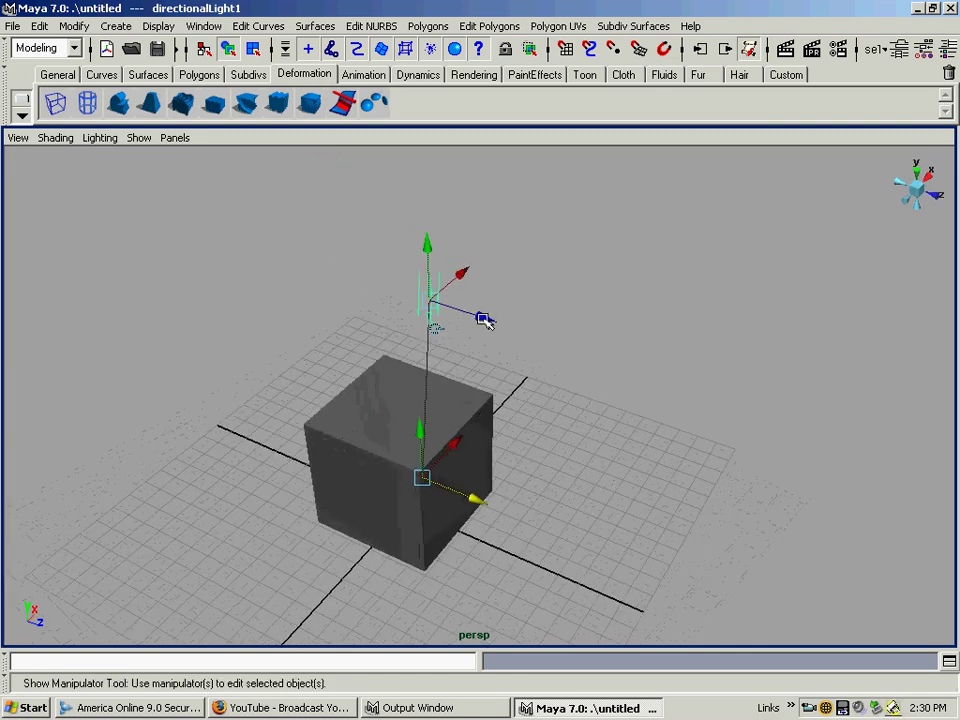
{"action": "left_click_drag", "start_coordinate": [482, 321], "coordinate": [529, 332]}
{"action": "left_click_drag", "start_coordinate": [506, 287], "coordinate": [411, 360]}
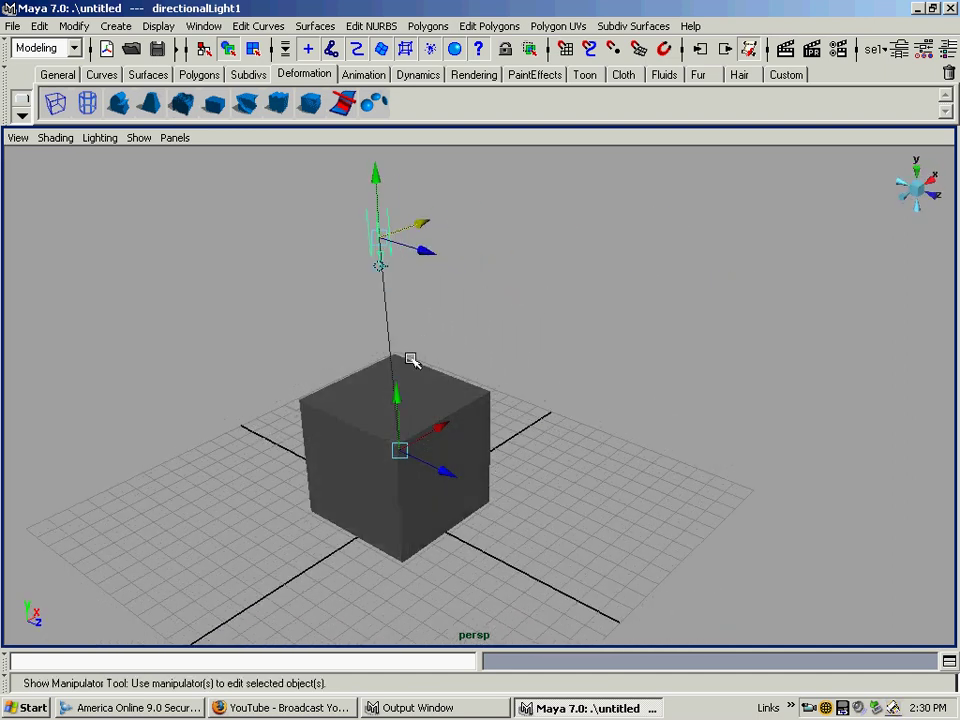
- Add directionalLight2 and place it off to one side, aimed at the cube
{"action": "left_click", "coordinate": [116, 26]}
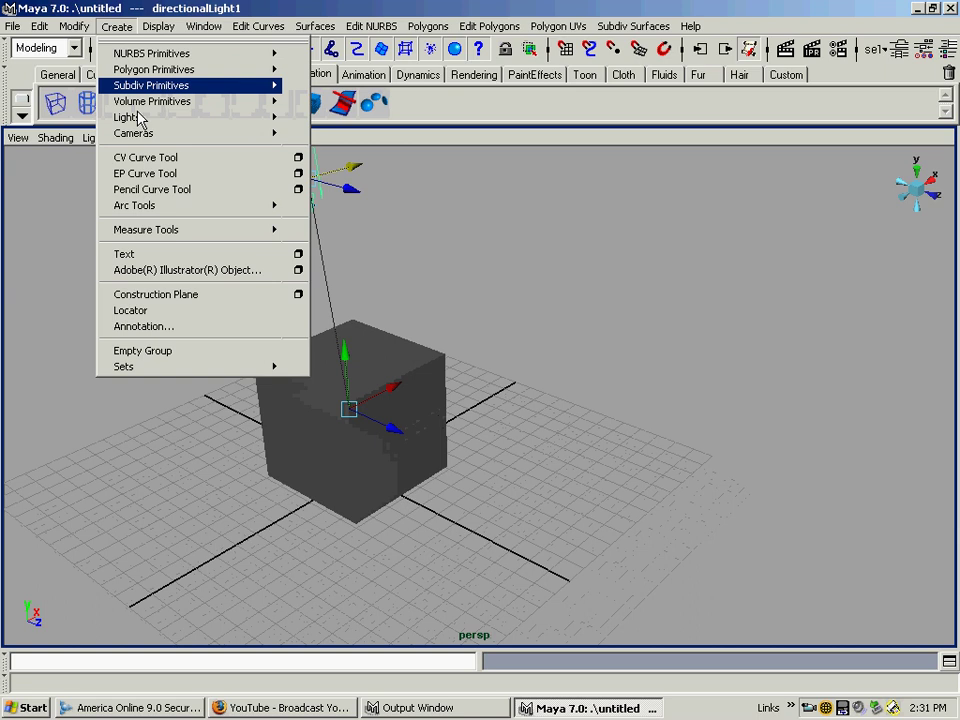
{"action": "mouse_move", "coordinate": [127, 117]}
{"action": "left_click", "coordinate": [302, 142]}
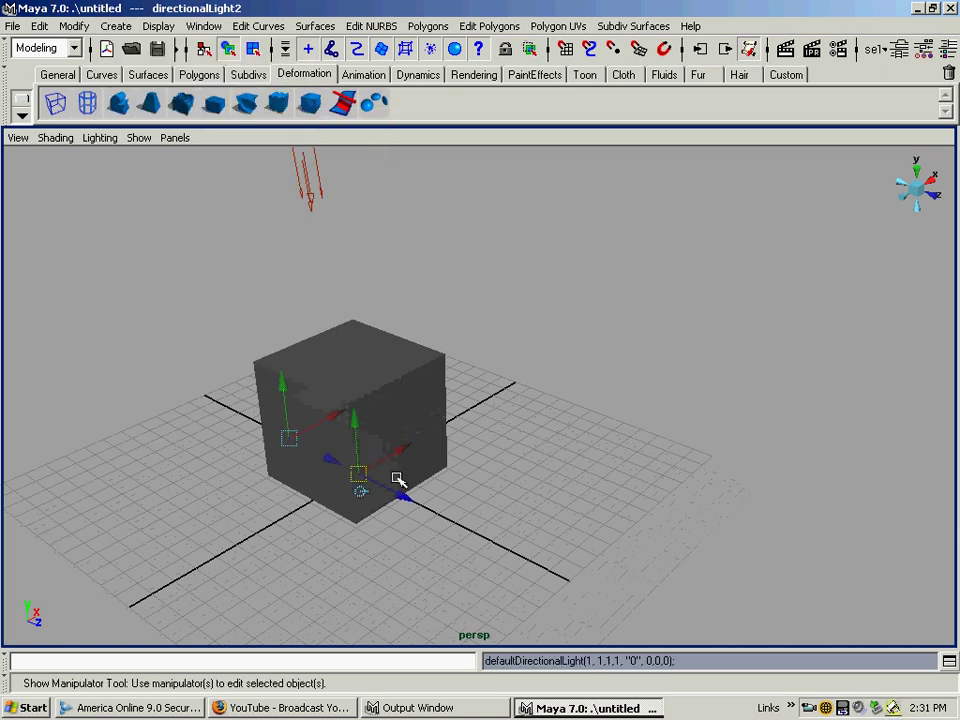
{"action": "left_click_drag", "start_coordinate": [398, 495], "coordinate": [573, 552]}
{"action": "scroll", "coordinate": [597, 518], "scroll_direction": "down", "scroll_amount": 3}
{"action": "key", "text": "t"}
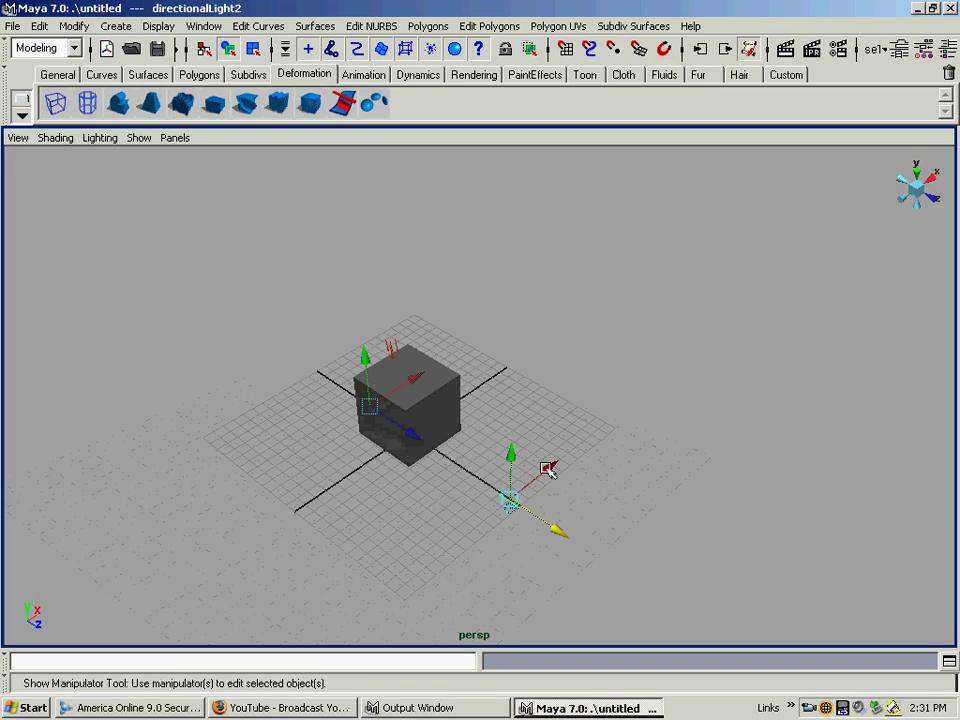
{"action": "left_click_drag", "start_coordinate": [549, 467], "coordinate": [493, 524]}
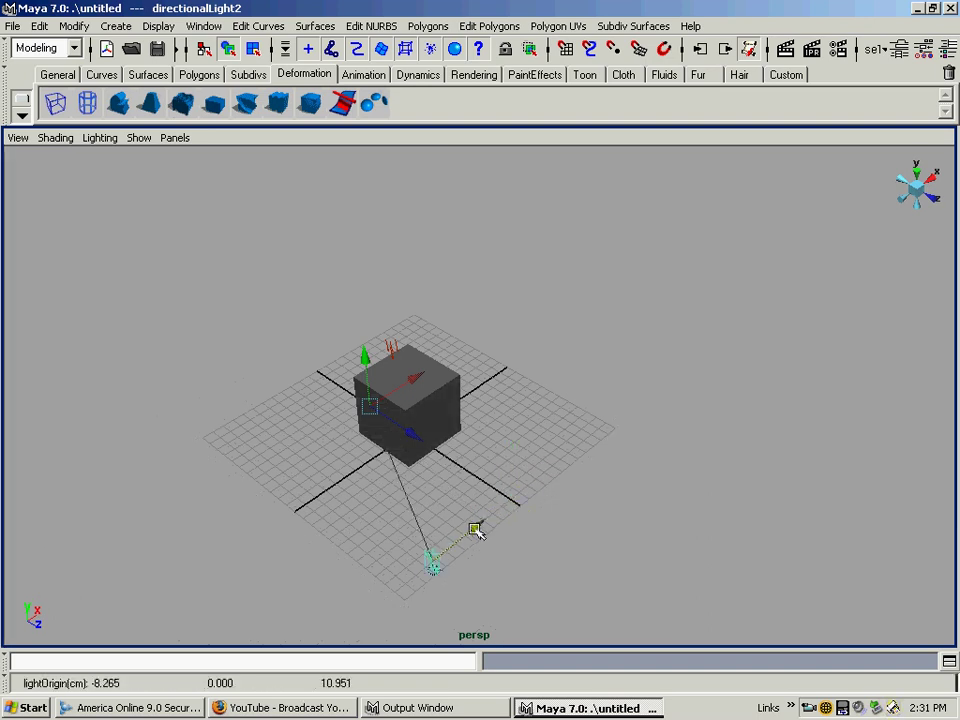
{"action": "left_click_drag", "start_coordinate": [475, 530], "coordinate": [467, 531]}
{"action": "left_click_drag", "start_coordinate": [407, 435], "coordinate": [531, 407]}
{"action": "left_click_drag", "start_coordinate": [465, 399], "coordinate": [450, 463]}
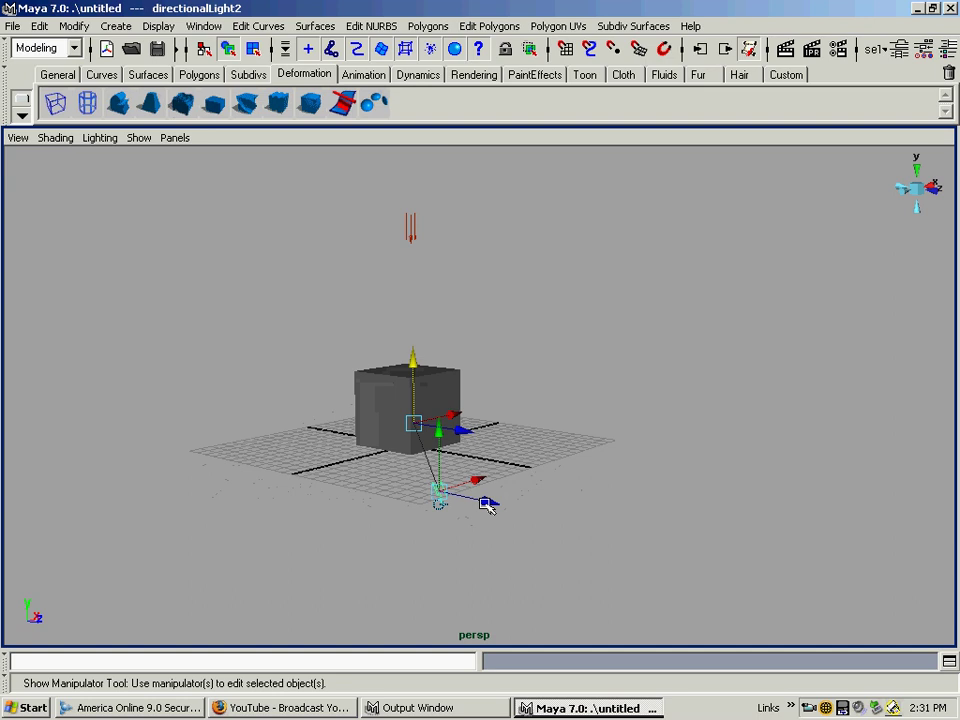
{"action": "left_click_drag", "start_coordinate": [487, 505], "coordinate": [540, 500]}
- Orbit the view to a diagonal angle looking down on the grid
{"action": "right_click_drag", "start_coordinate": [540, 500], "coordinate": [574, 540], "text": "alt"}
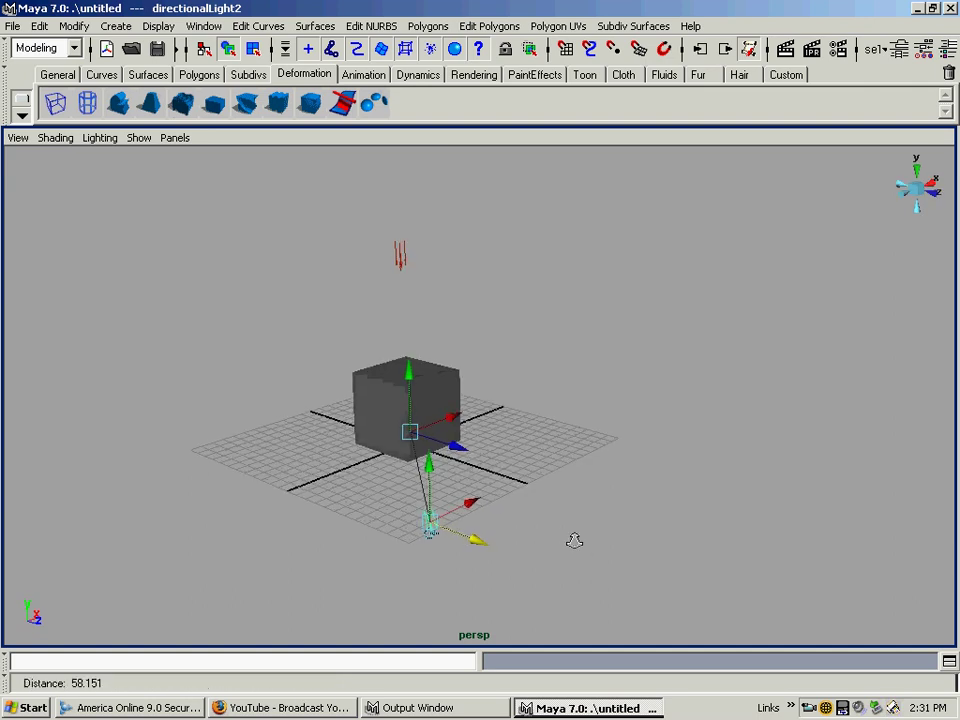
{"action": "mouse_move", "coordinate": [433, 377]}
{"action": "left_mouse_down", "text": "alt"}
{"action": "mouse_move", "coordinate": [441, 418]}
{"action": "mouse_move", "coordinate": [354, 450]}
{"action": "mouse_move", "coordinate": [292, 432]}
{"action": "mouse_move", "coordinate": [429, 399]}
{"action": "left_mouse_up", "text": "alt"}
{"action": "middle_click_drag", "start_coordinate": [429, 399], "coordinate": [317, 396], "text": "alt"}
{"action": "left_click_drag", "start_coordinate": [317, 396], "coordinate": [354, 326], "text": "alt"}
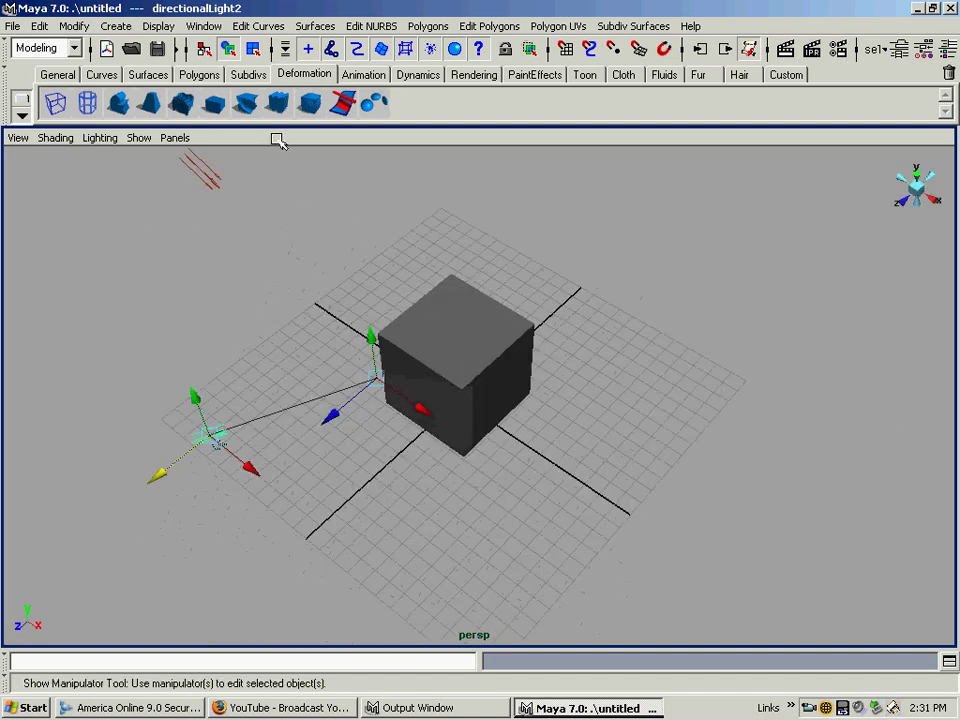
{"action": "left_click", "coordinate": [116, 26]}
- Add directionalLight3 and swing it to the cube's right, aiming it at the cube
{"action": "mouse_move", "coordinate": [146, 117]}
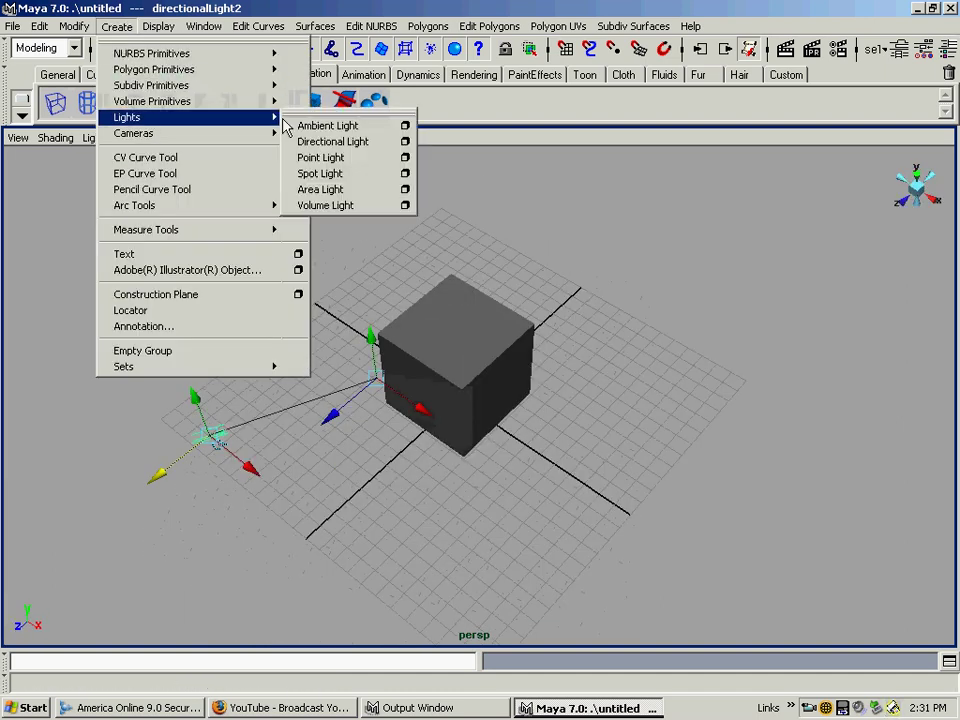
{"action": "left_click", "coordinate": [330, 141]}
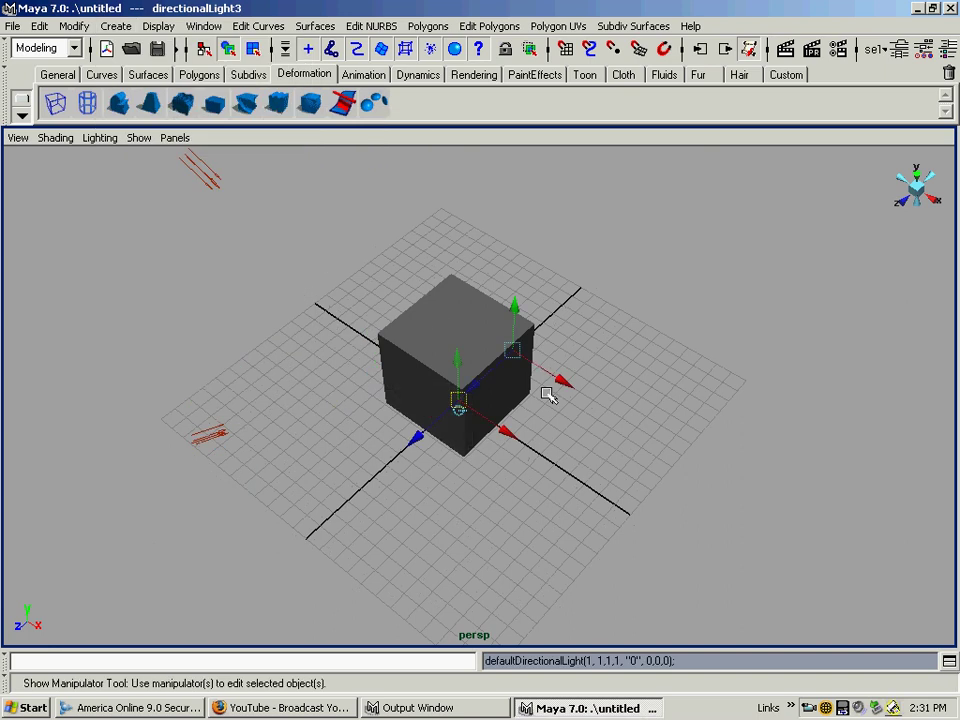
{"action": "left_click_drag", "start_coordinate": [501, 430], "coordinate": [625, 496]}
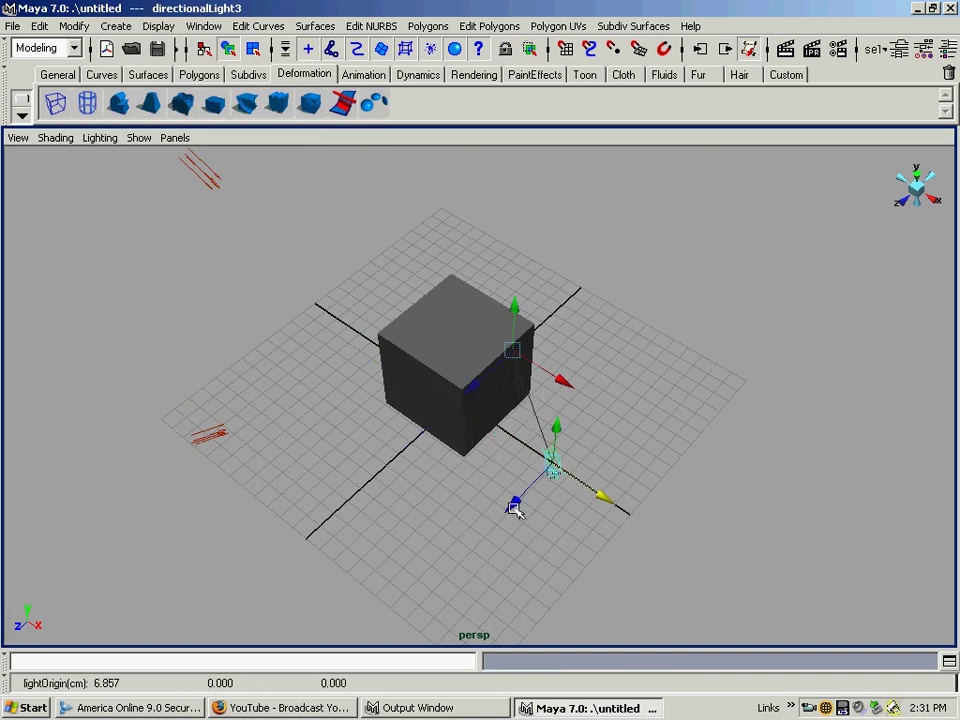
{"action": "left_click_drag", "start_coordinate": [513, 508], "coordinate": [708, 476]}
{"action": "left_click_drag", "start_coordinate": [467, 386], "coordinate": [546, 404]}
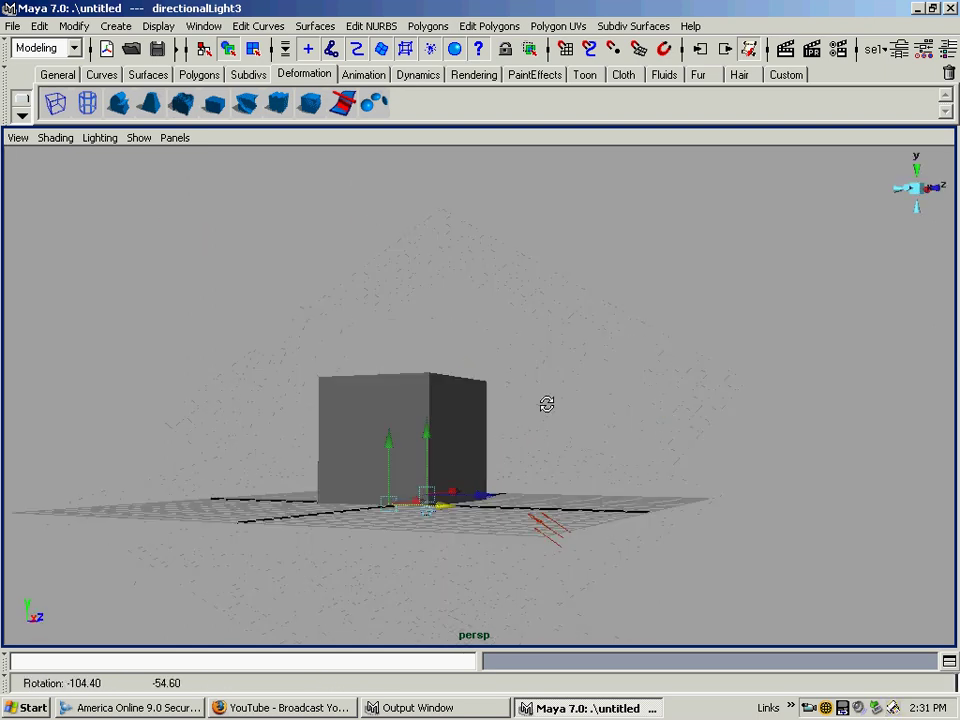
{"action": "left_click_drag", "start_coordinate": [394, 446], "coordinate": [433, 557]}
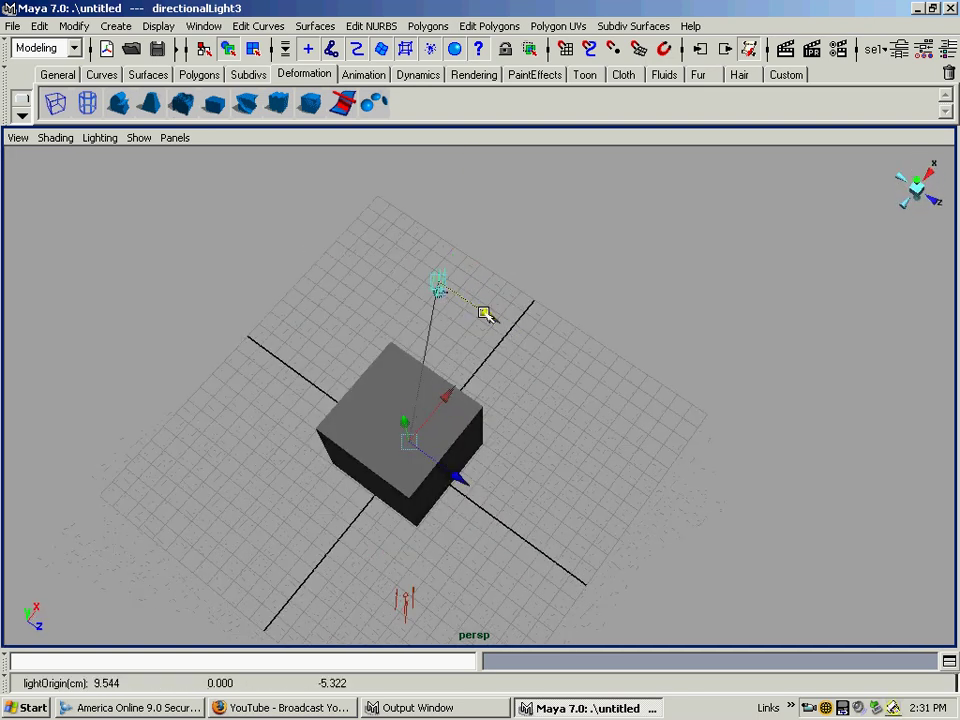
{"action": "left_click_drag", "start_coordinate": [483, 313], "coordinate": [451, 289]}
- Tumble and dolly around the cube, then deselect the third light
{"action": "left_click_drag", "start_coordinate": [461, 454], "coordinate": [497, 424], "text": "alt"}
{"action": "right_click_drag", "start_coordinate": [497, 424], "coordinate": [540, 450], "text": "alt"}
{"action": "left_click_drag", "start_coordinate": [540, 450], "coordinate": [463, 426], "text": "alt"}
{"action": "right_click_drag", "start_coordinate": [463, 426], "coordinate": [444, 396], "text": "alt"}
{"action": "left_click_drag", "start_coordinate": [444, 396], "coordinate": [525, 414], "text": "alt"}
{"action": "right_click_drag", "start_coordinate": [525, 414], "coordinate": [469, 399], "text": "alt"}
{"action": "middle_click_drag", "start_coordinate": [469, 399], "coordinate": [538, 409], "text": "alt"}
{"action": "left_click_drag", "start_coordinate": [538, 409], "coordinate": [516, 414], "text": "alt"}
{"action": "right_click_drag", "start_coordinate": [516, 414], "coordinate": [530, 400], "text": "alt"}
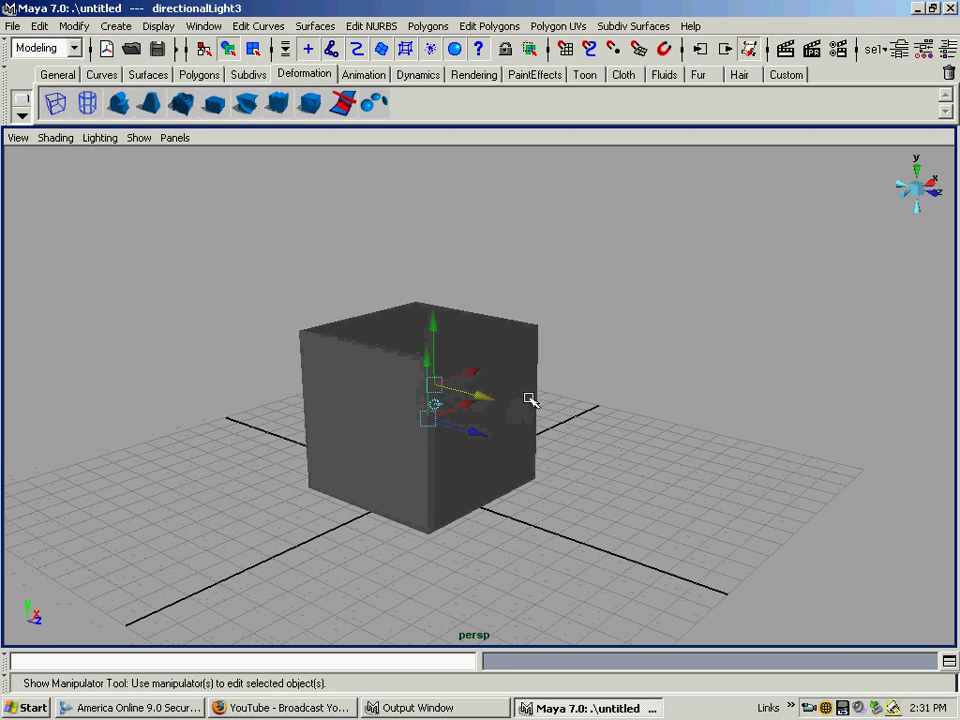
{"action": "left_click", "coordinate": [579, 375]}
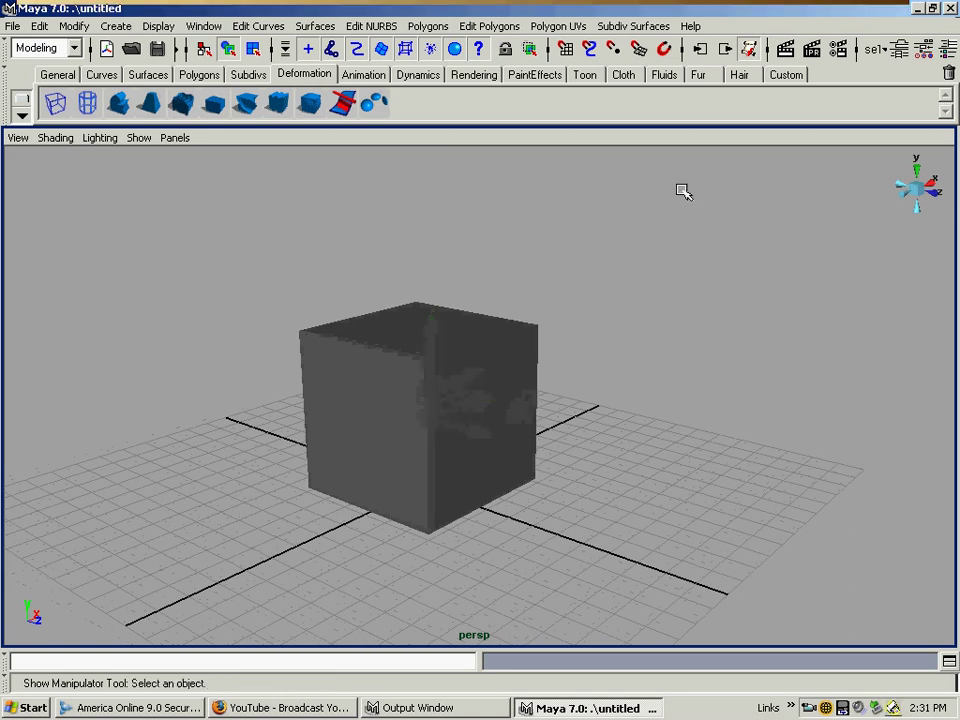
{"action": "left_click", "coordinate": [785, 50]}
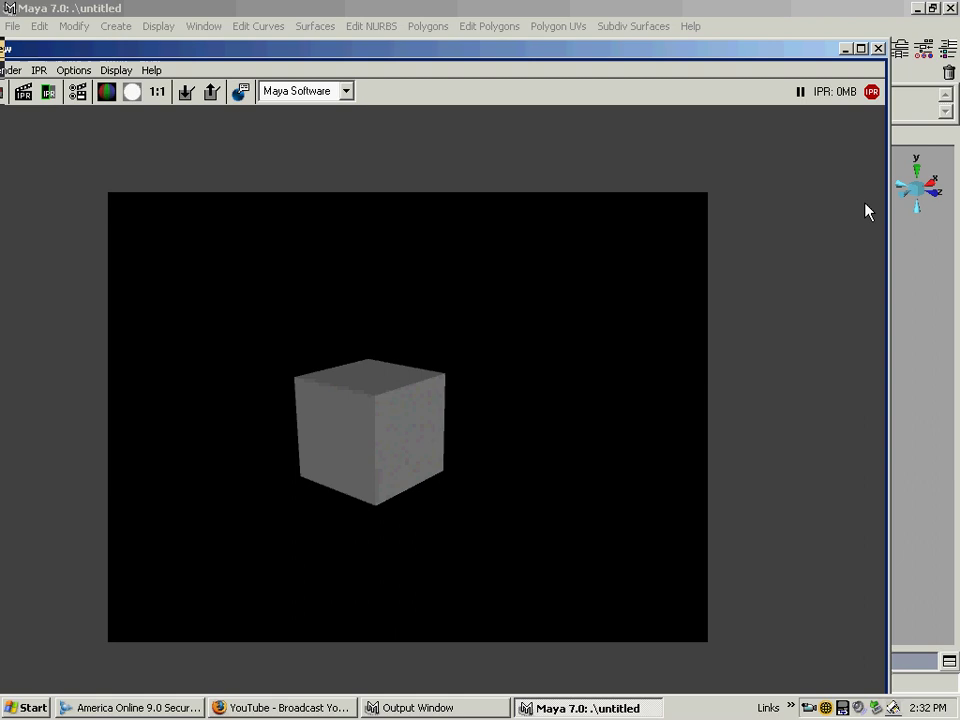
{"action": "left_click", "coordinate": [877, 49]}
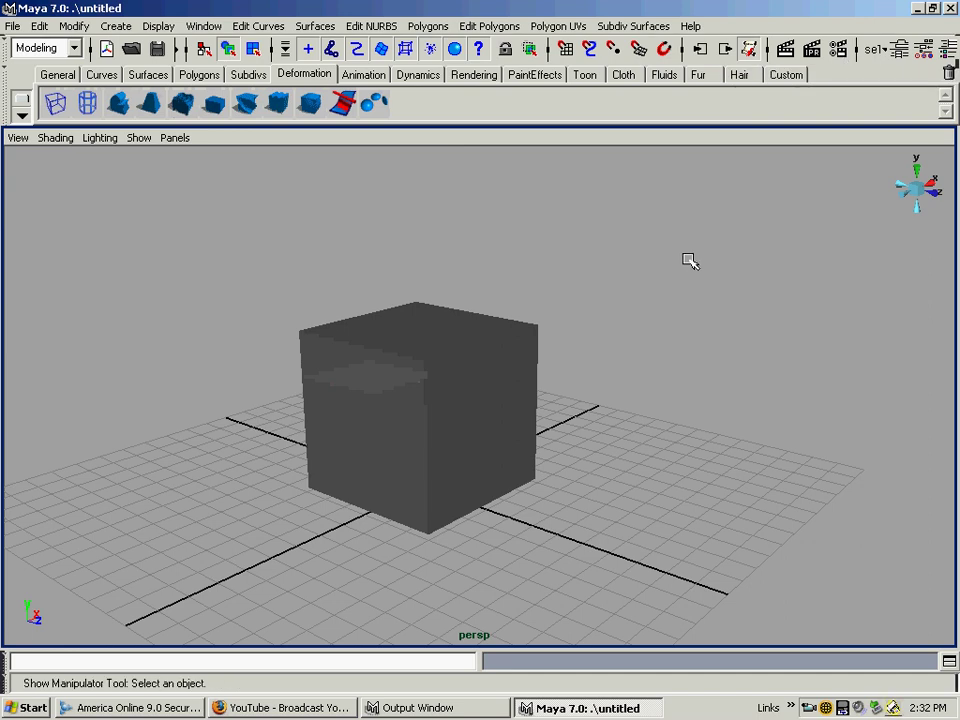
- Start an IPR render, mark a tuning region around the cube, and shrink the Render View
{"action": "left_click", "coordinate": [806, 53]}
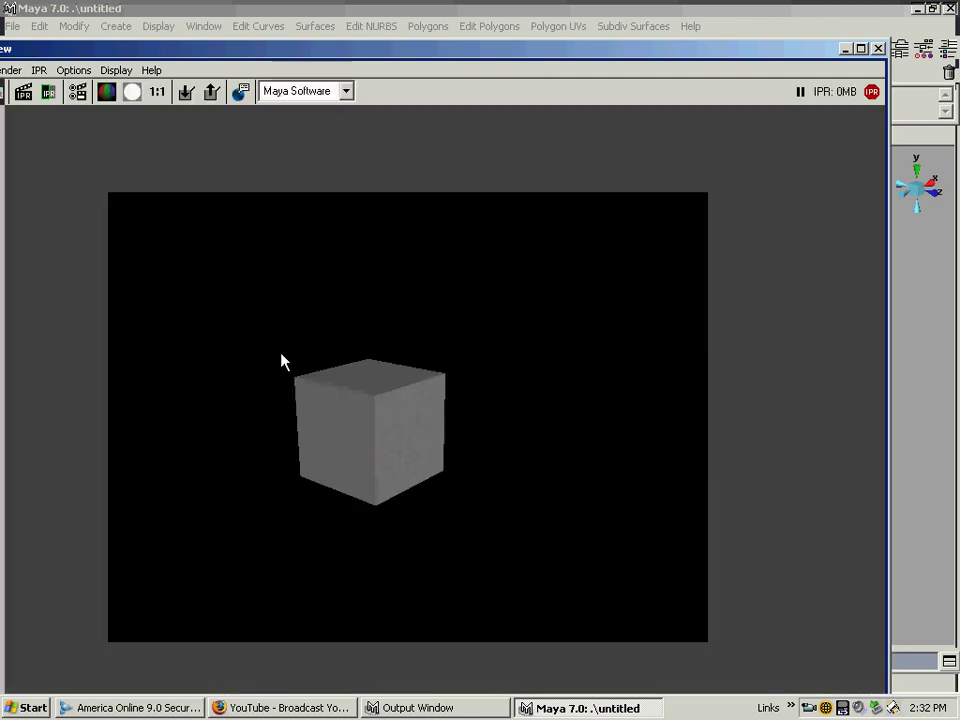
{"action": "left_click_drag", "start_coordinate": [274, 332], "coordinate": [465, 520]}
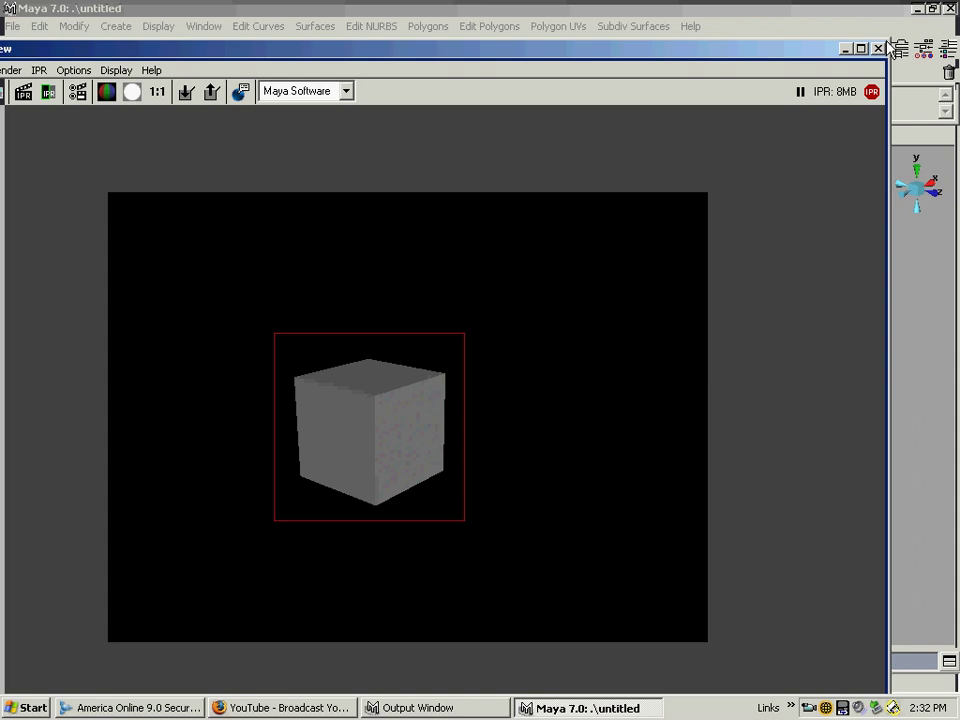
{"action": "left_click_drag", "start_coordinate": [890, 39], "coordinate": [424, 260]}
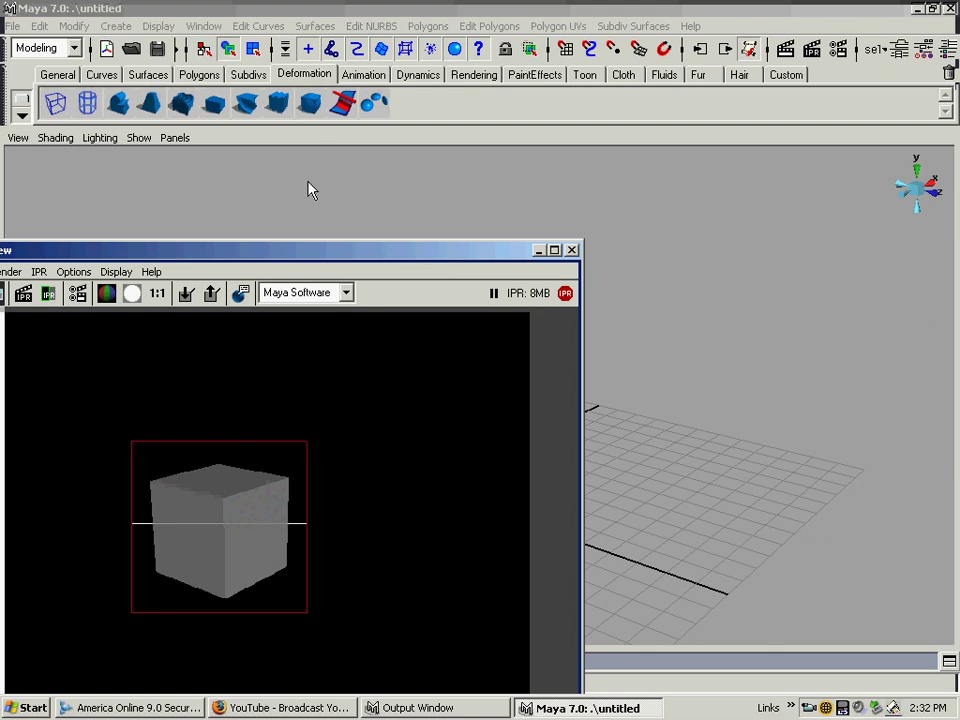
- Move the render window aside, reframe the cube, and select directionalLight1
{"action": "left_click_drag", "start_coordinate": [300, 250], "coordinate": [230, 138]}
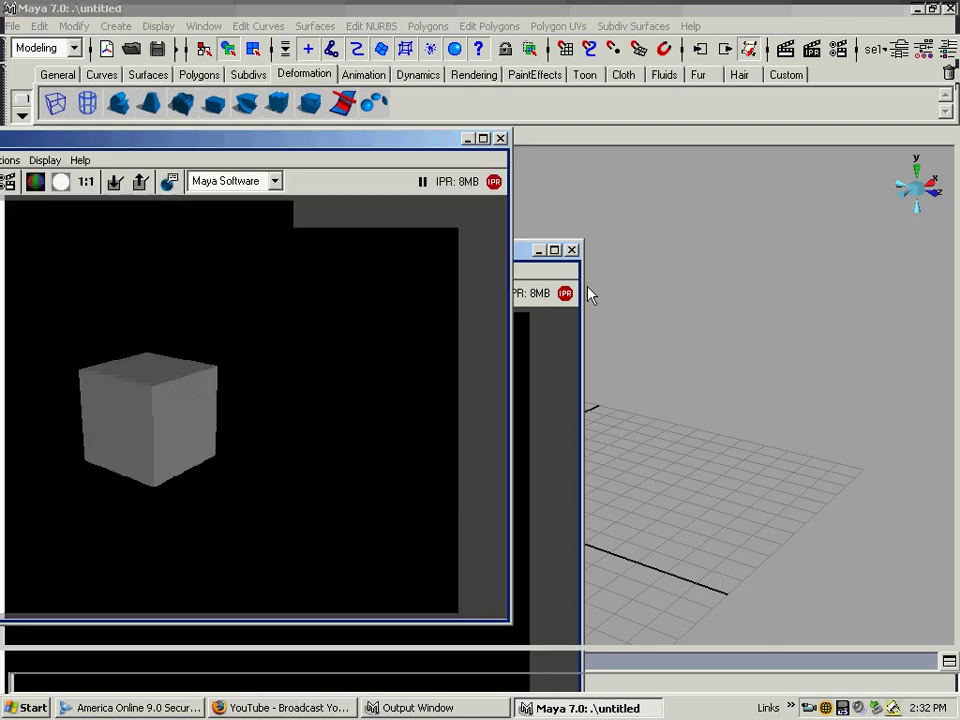
{"action": "middle_click_drag", "start_coordinate": [716, 263], "coordinate": [797, 285], "text": "alt"}
{"action": "right_click_drag", "start_coordinate": [797, 285], "coordinate": [714, 332], "text": "alt"}
{"action": "middle_click_drag", "start_coordinate": [714, 332], "coordinate": [754, 328], "text": "alt"}
{"action": "right_click_drag", "start_coordinate": [754, 328], "coordinate": [761, 333], "text": "alt"}
{"action": "left_click_drag", "start_coordinate": [761, 333], "coordinate": [765, 326], "text": "alt"}
{"action": "left_click", "coordinate": [762, 273]}
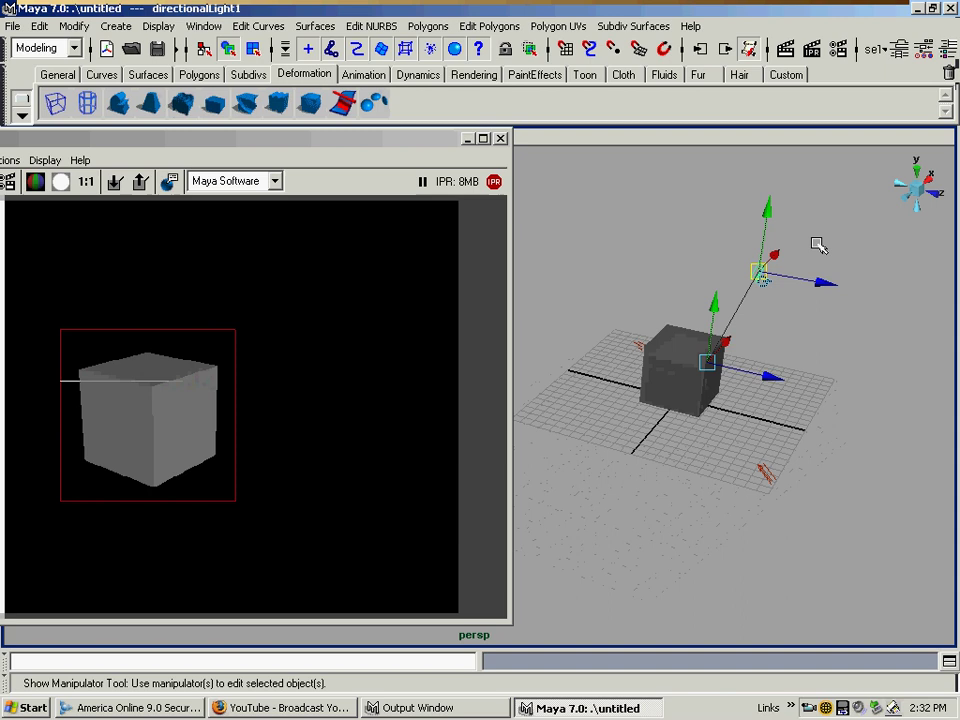
- Set directionalLight1's intensity to 1.5 in the Attribute Editor
{"action": "left_click", "coordinate": [900, 48]}
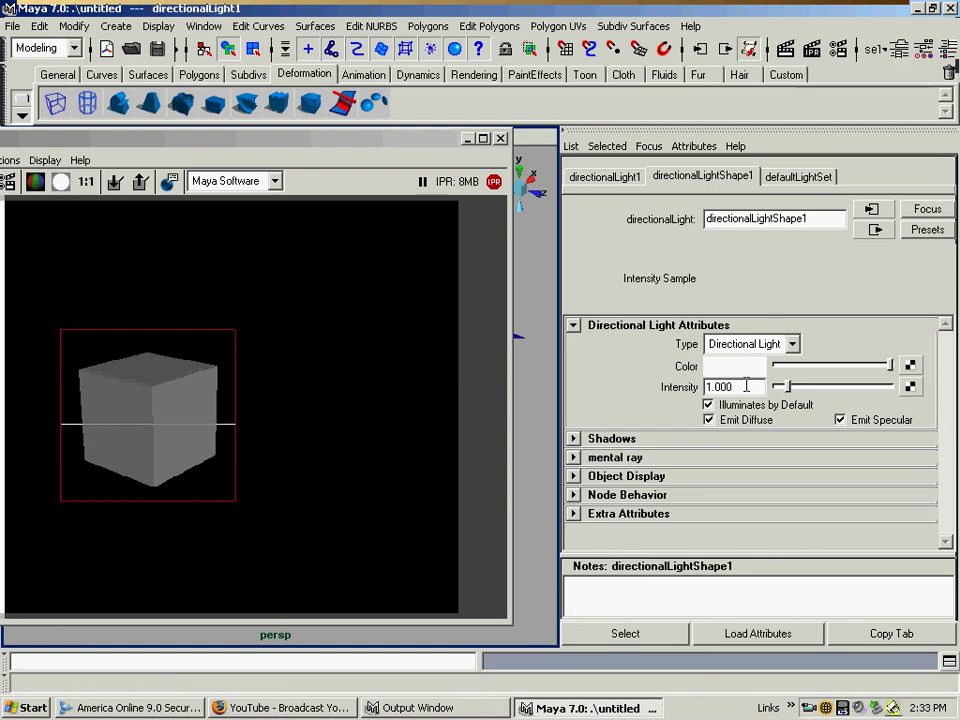
{"action": "left_click_drag", "start_coordinate": [746, 388], "coordinate": [705, 390]}
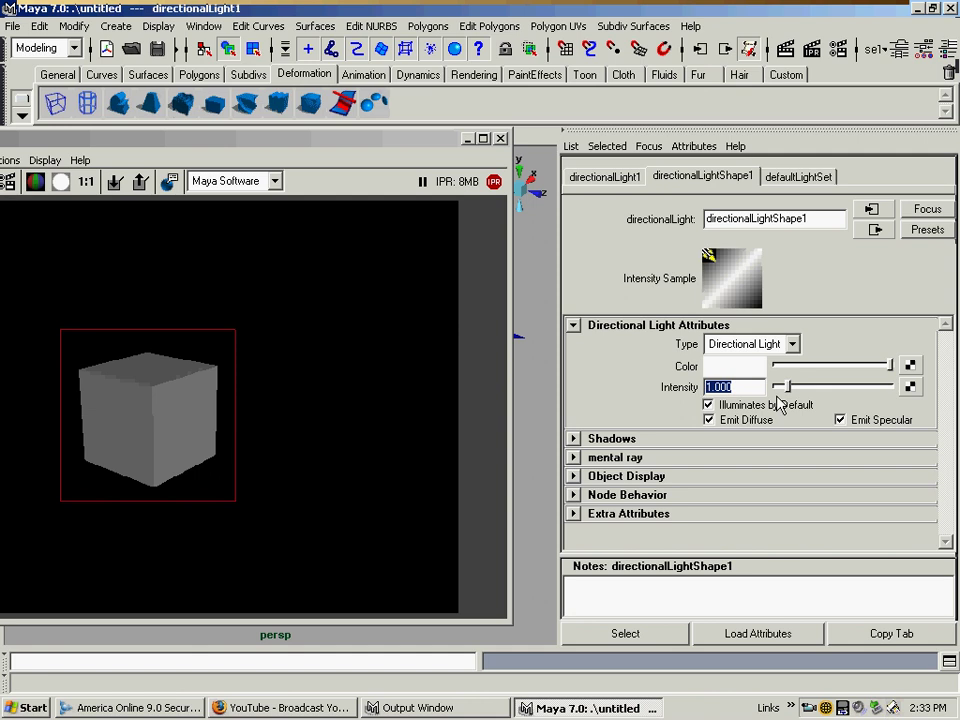
{"action": "type", "text": "1.5"}
{"action": "key", "text": "Return"}
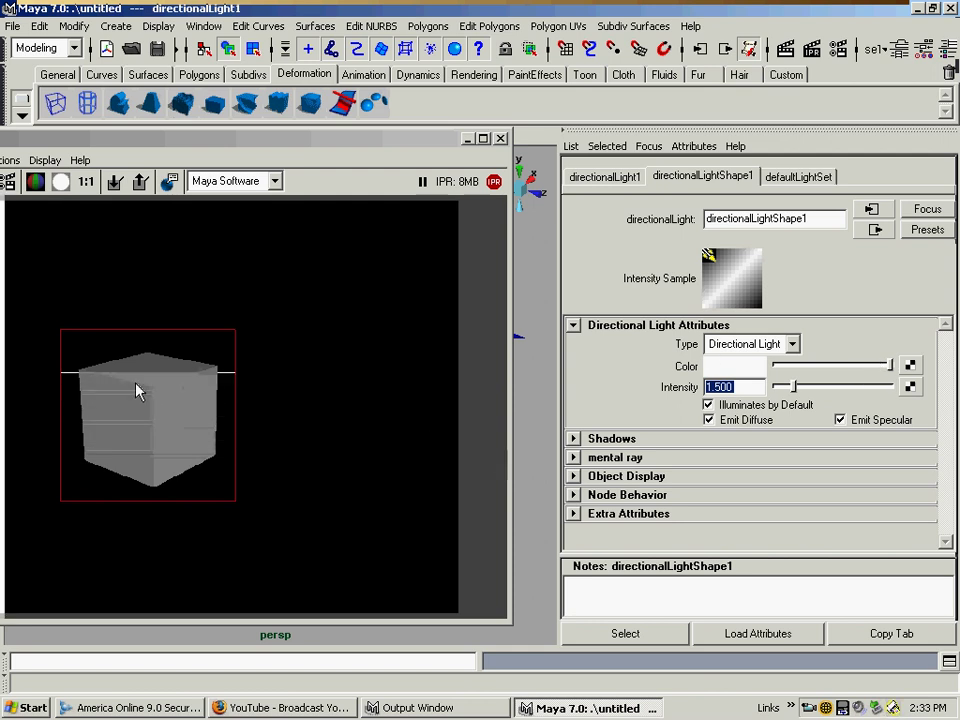
- Change directionalLight1's colour to red
{"action": "left_click", "coordinate": [726, 368]}
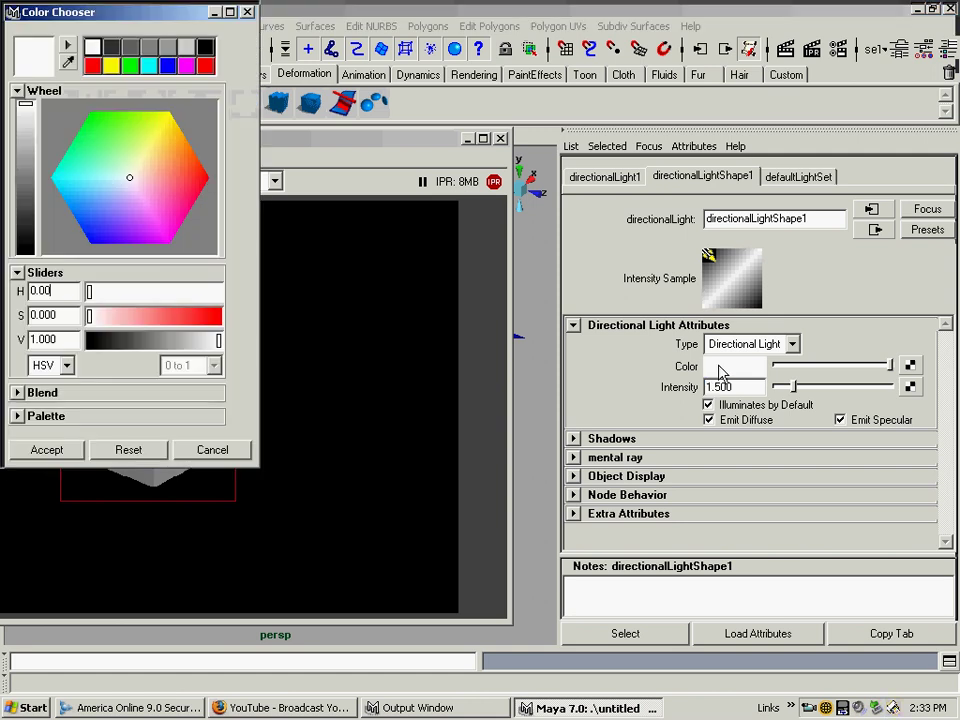
{"action": "left_click", "coordinate": [93, 66]}
{"action": "left_click", "coordinate": [82, 450]}
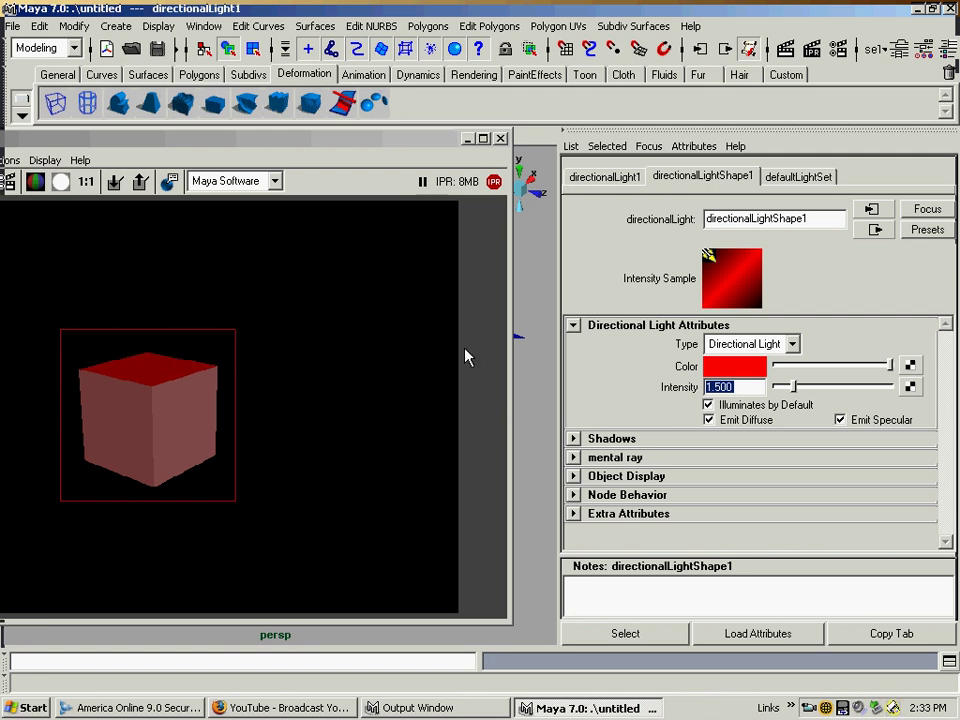
- Move the render preview aside and select directionalLight2 in the perspective view
{"action": "left_click_drag", "start_coordinate": [442, 152], "coordinate": [305, 143]}
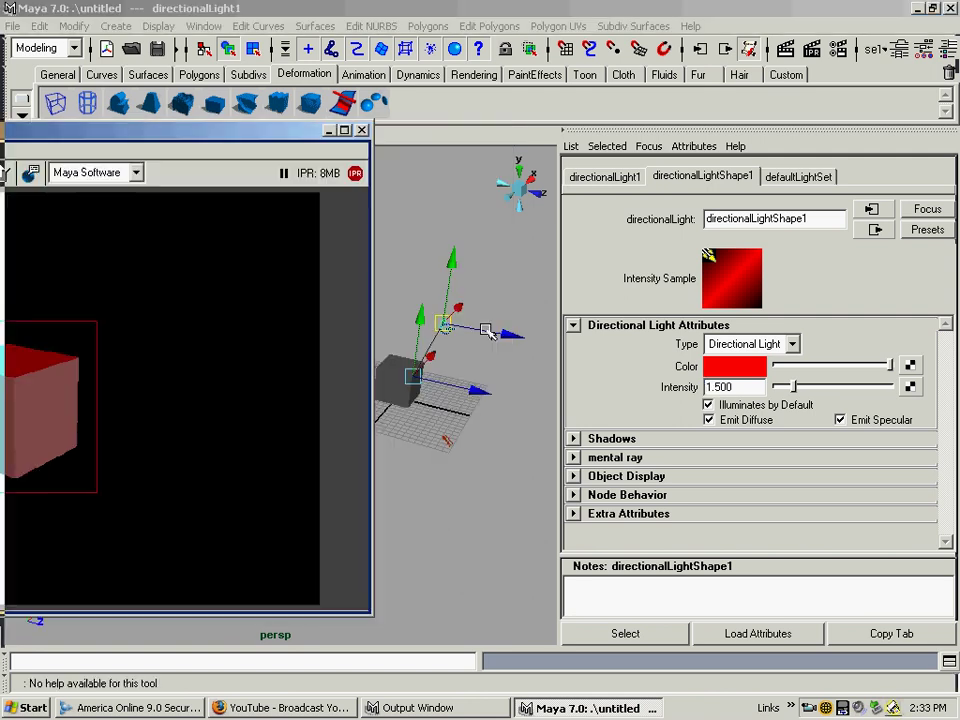
{"action": "key", "text": "t"}
{"action": "left_click", "coordinate": [467, 432]}
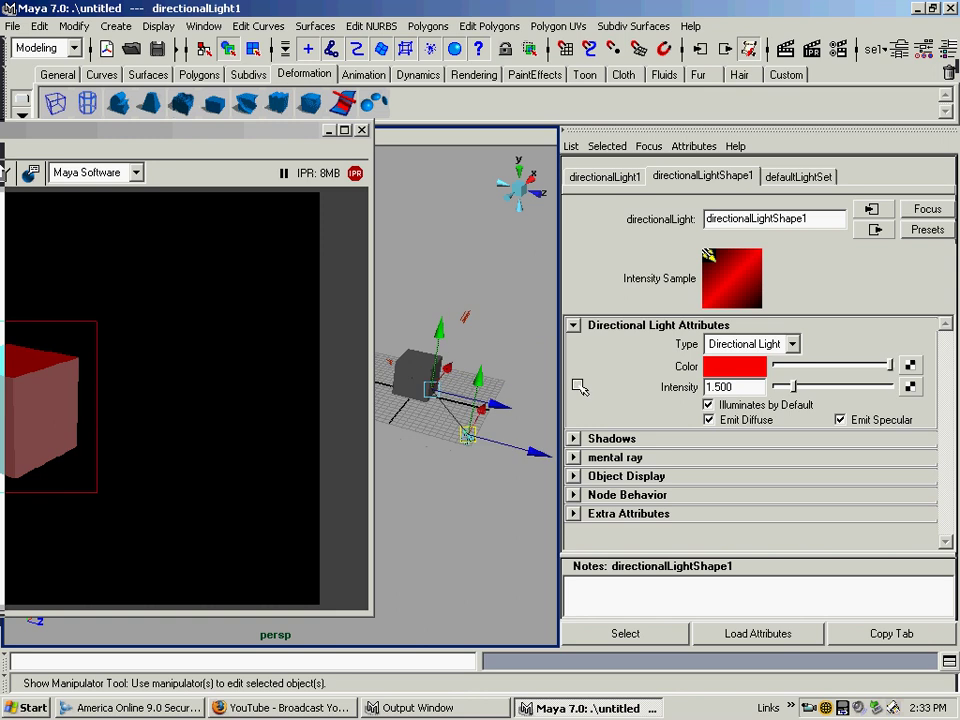
- Colour directionalLight2 blue and lower its intensity to 0.5, leaving a dimmer purplish cube
{"action": "left_click_drag", "start_coordinate": [238, 138], "coordinate": [435, 145]}
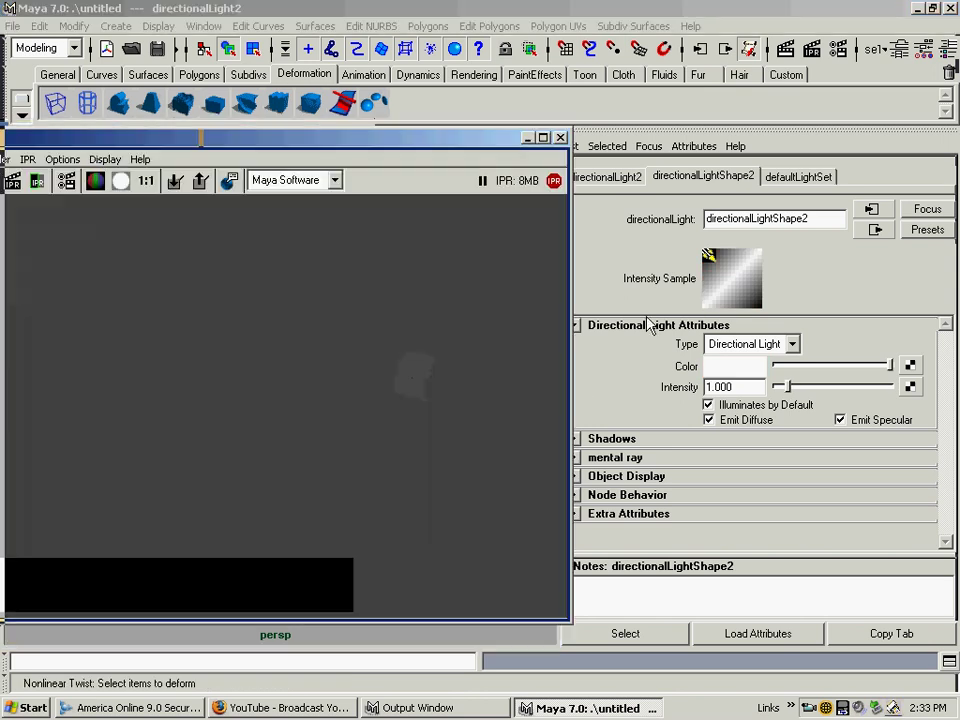
{"action": "left_click", "coordinate": [727, 367]}
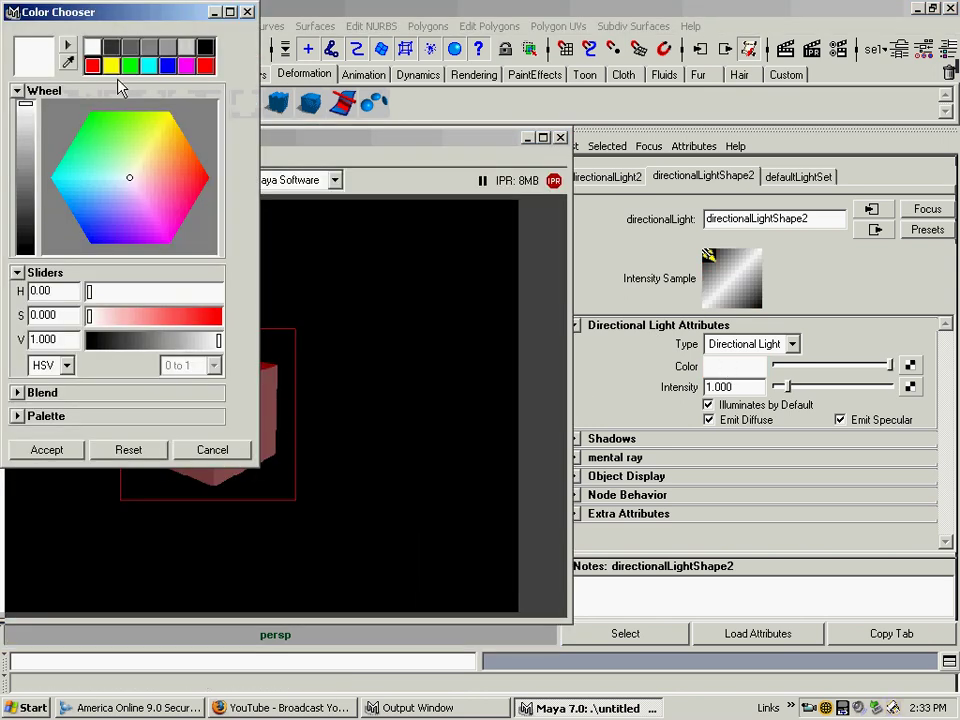
{"action": "left_click", "coordinate": [167, 66]}
{"action": "left_click", "coordinate": [46, 449]}
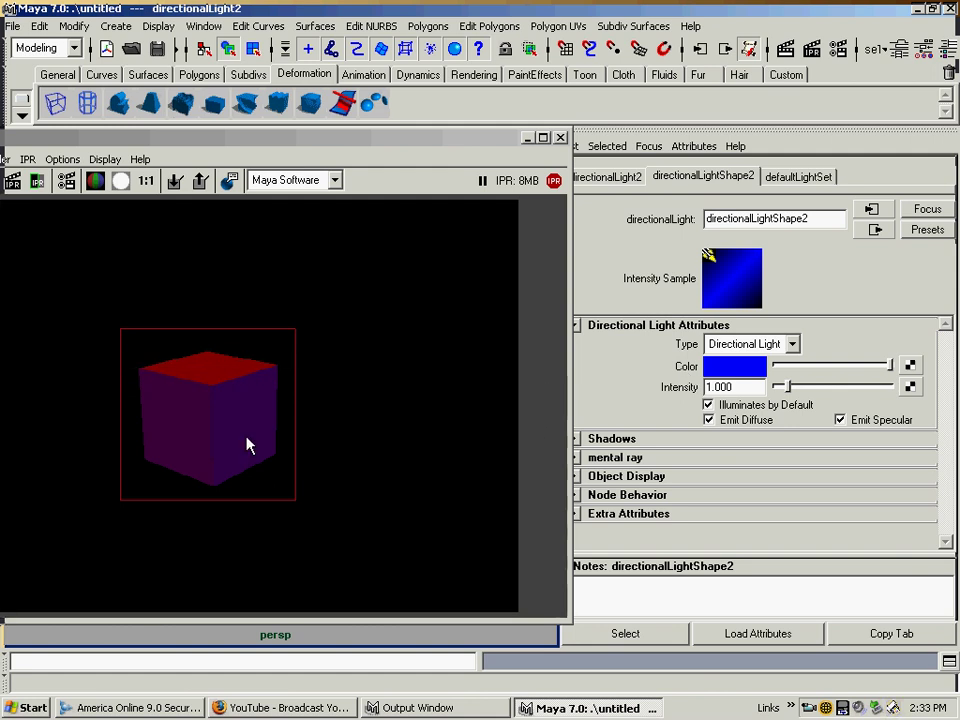
{"action": "left_click", "coordinate": [734, 387]}
{"action": "double_click", "coordinate": [734, 387]}
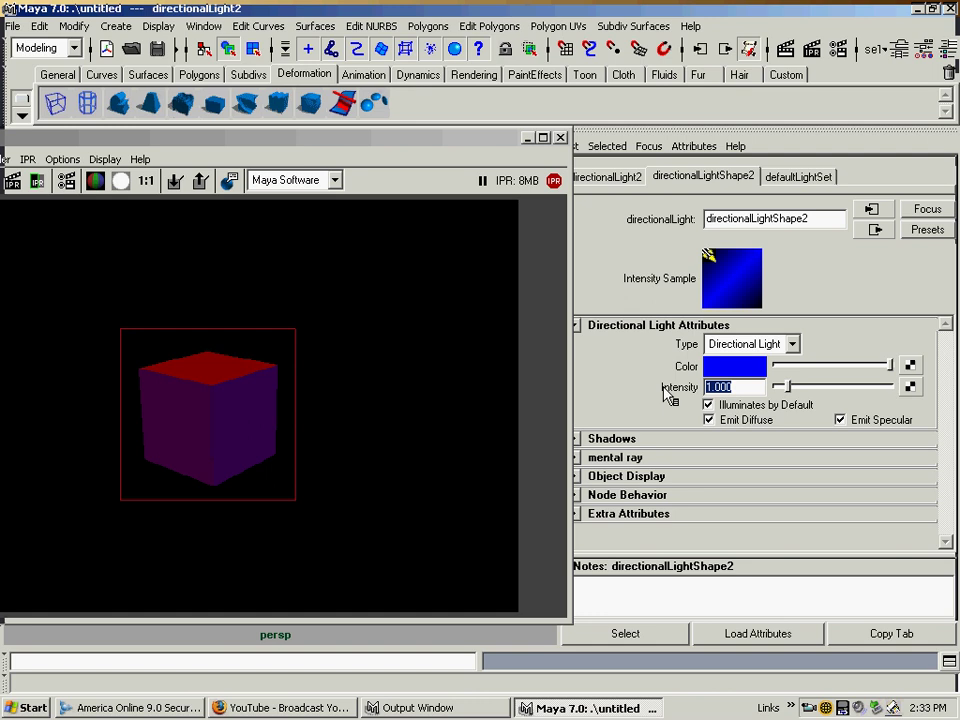
{"action": "type", "text": "0.5"}
{"action": "key", "text": "Return"}
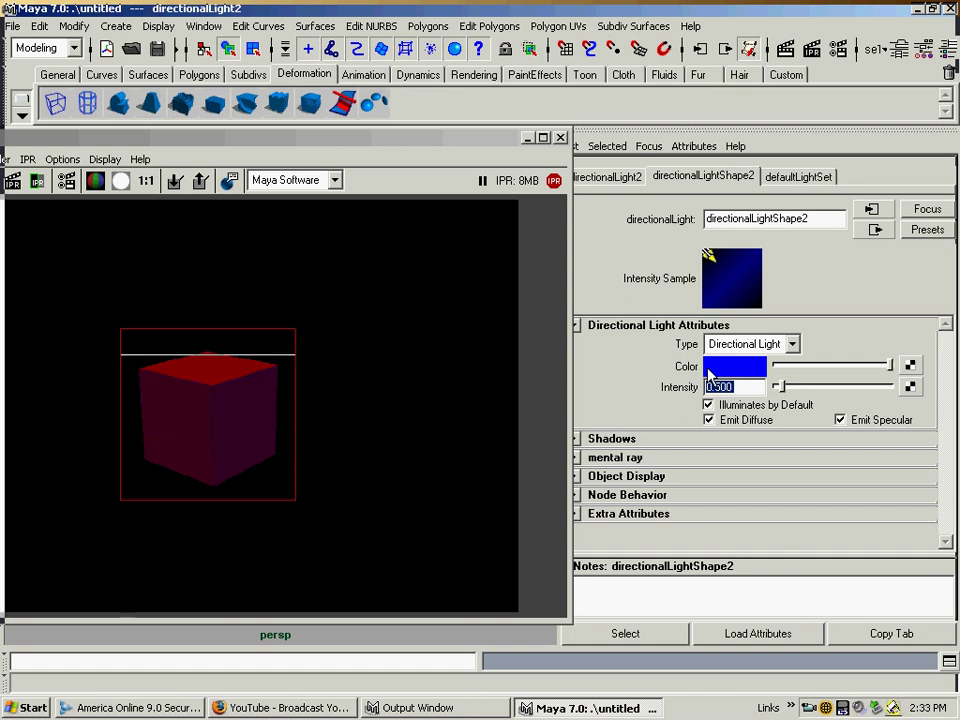
{"action": "left_click", "coordinate": [341, 147]}
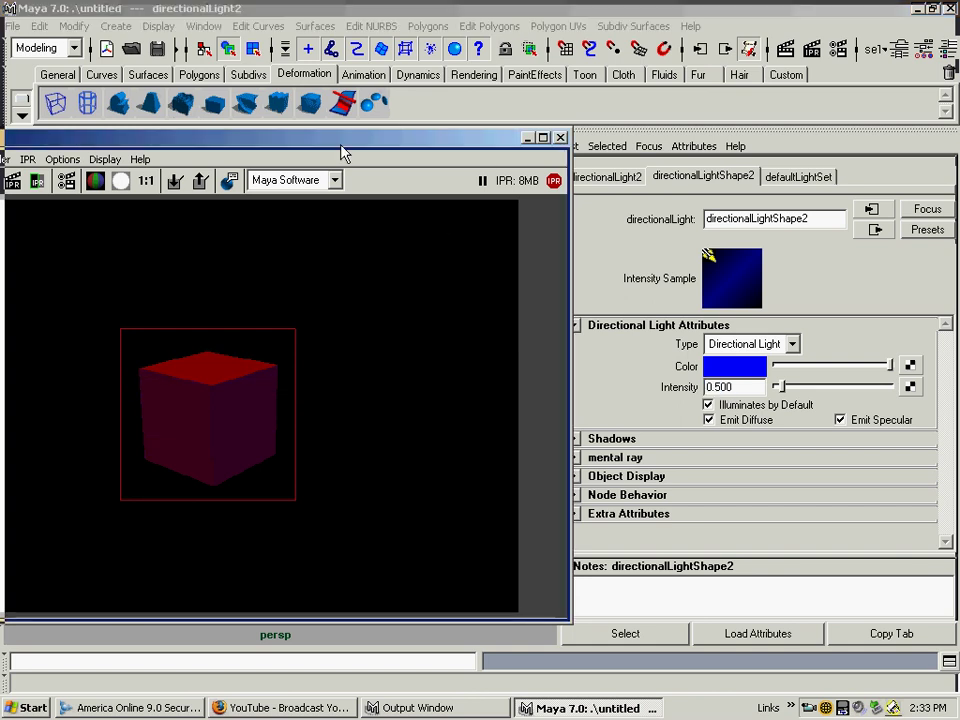
{"action": "left_click_drag", "start_coordinate": [341, 151], "coordinate": [124, 161]}
- Add a third directional light, directionalLight3, to the scene
{"action": "left_click", "coordinate": [453, 335]}
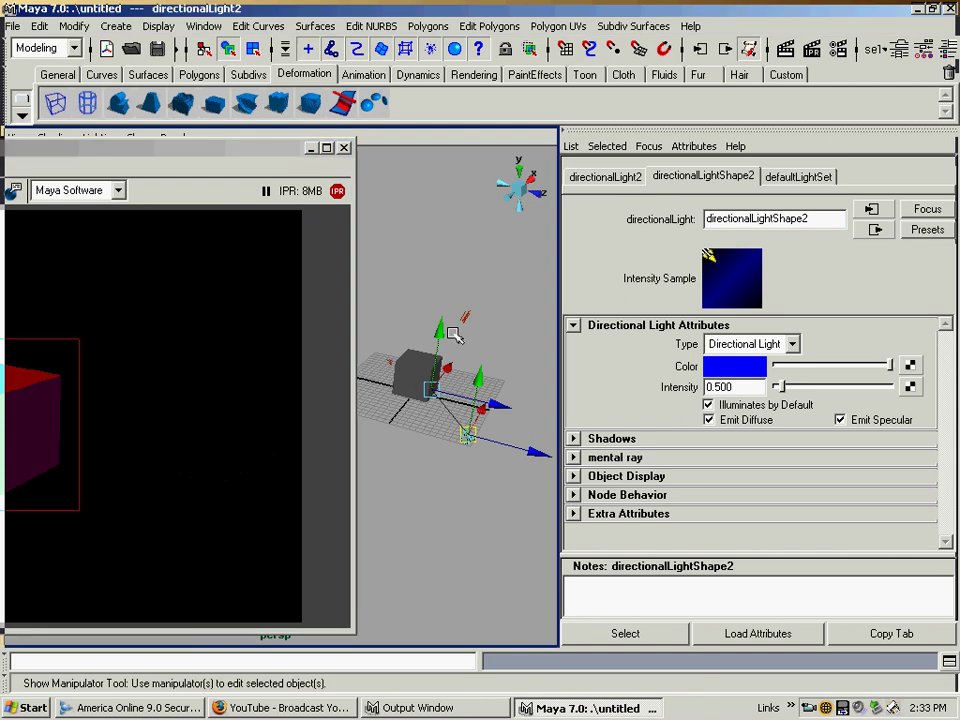
{"action": "key", "text": "g"}
{"action": "left_click", "coordinate": [259, 158]}
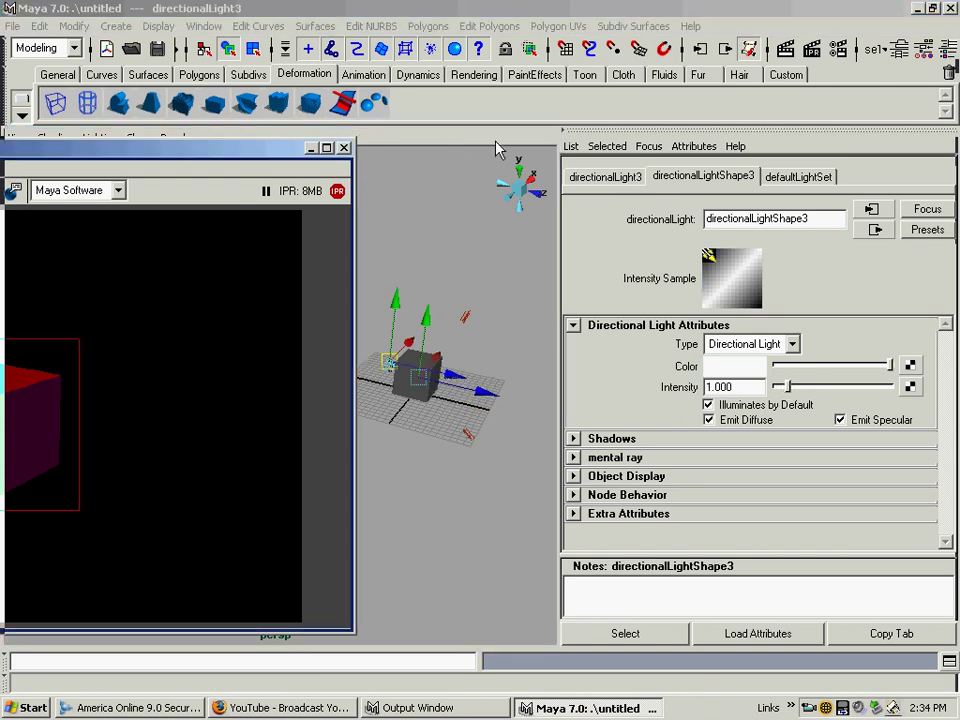
{"action": "left_click_drag", "start_coordinate": [266, 148], "coordinate": [504, 134]}
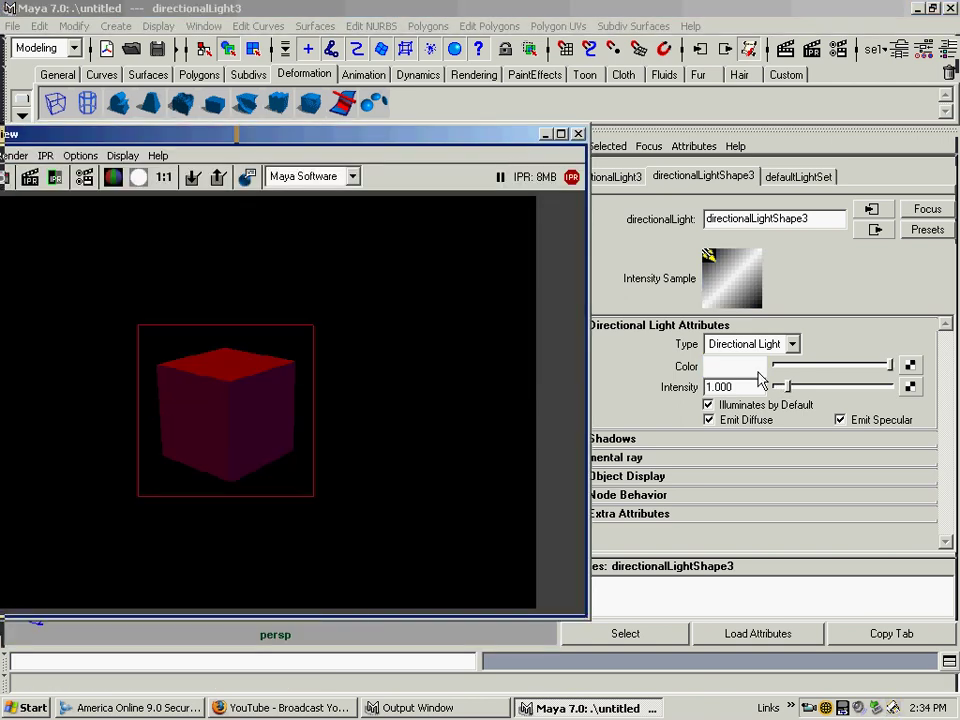
- Try green on directionalLight3, then set its colour back to white
{"action": "left_click", "coordinate": [724, 367]}
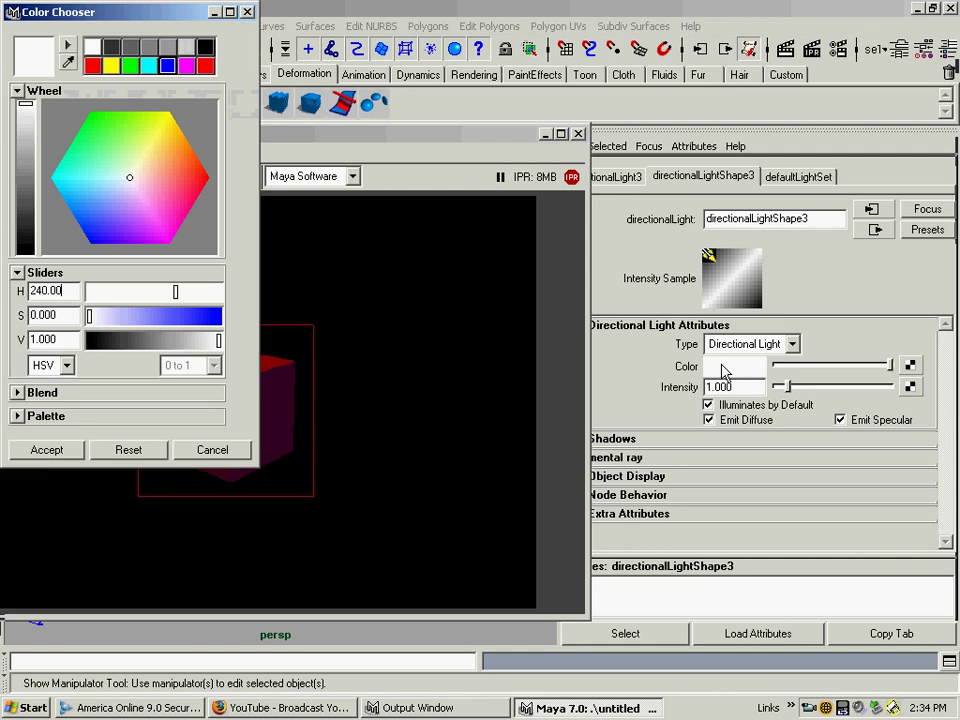
{"action": "left_click", "coordinate": [134, 66]}
{"action": "left_click", "coordinate": [69, 449]}
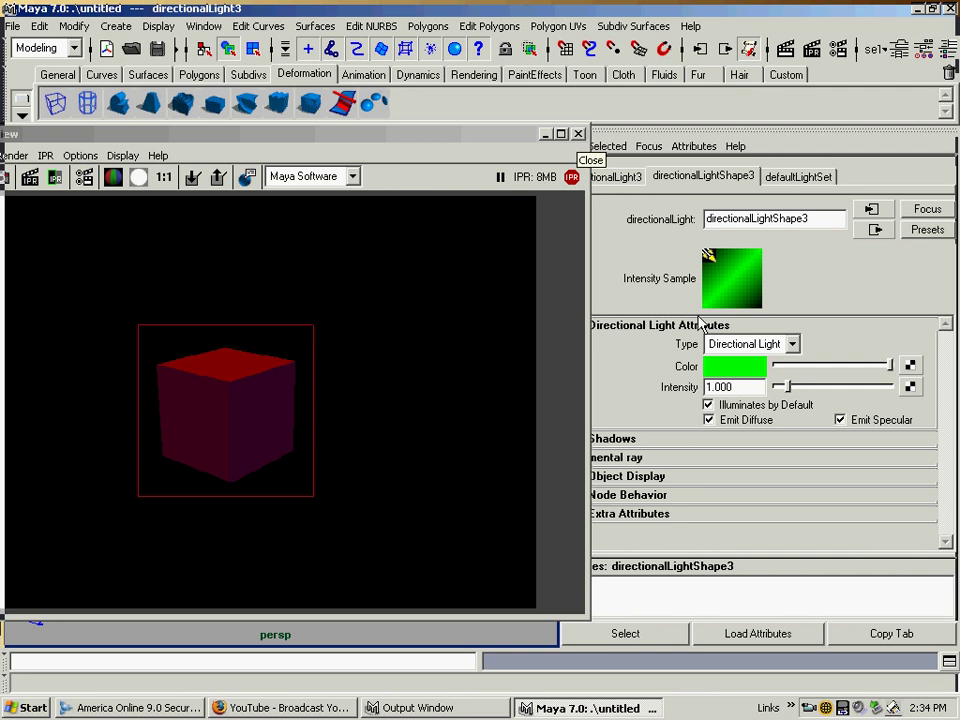
{"action": "left_click", "coordinate": [735, 366]}
{"action": "left_click", "coordinate": [90, 49]}
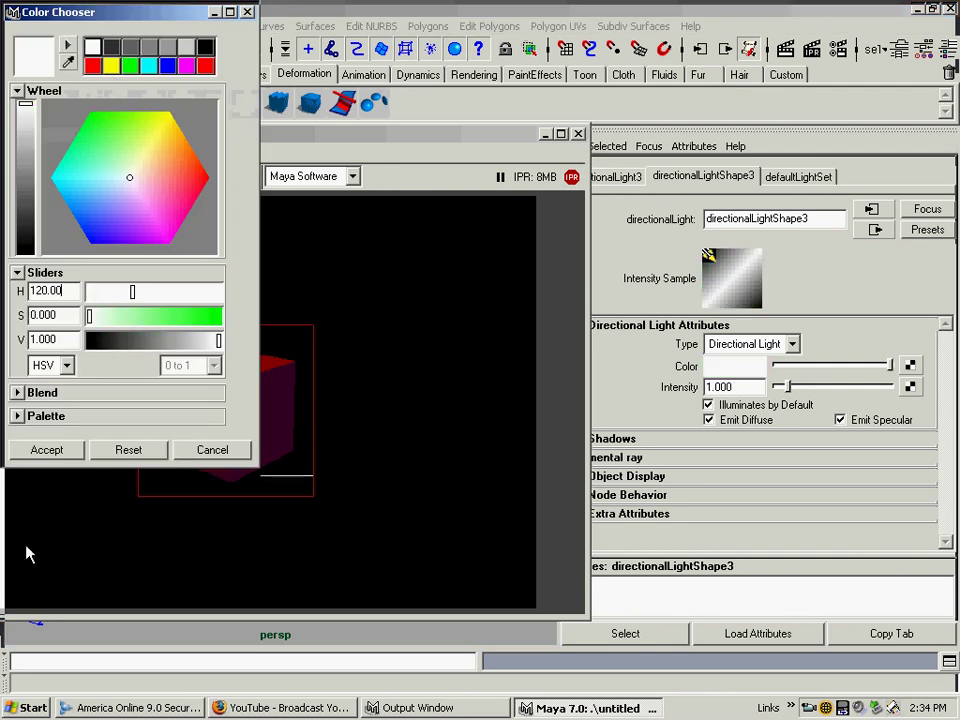
{"action": "left_click", "coordinate": [46, 449]}
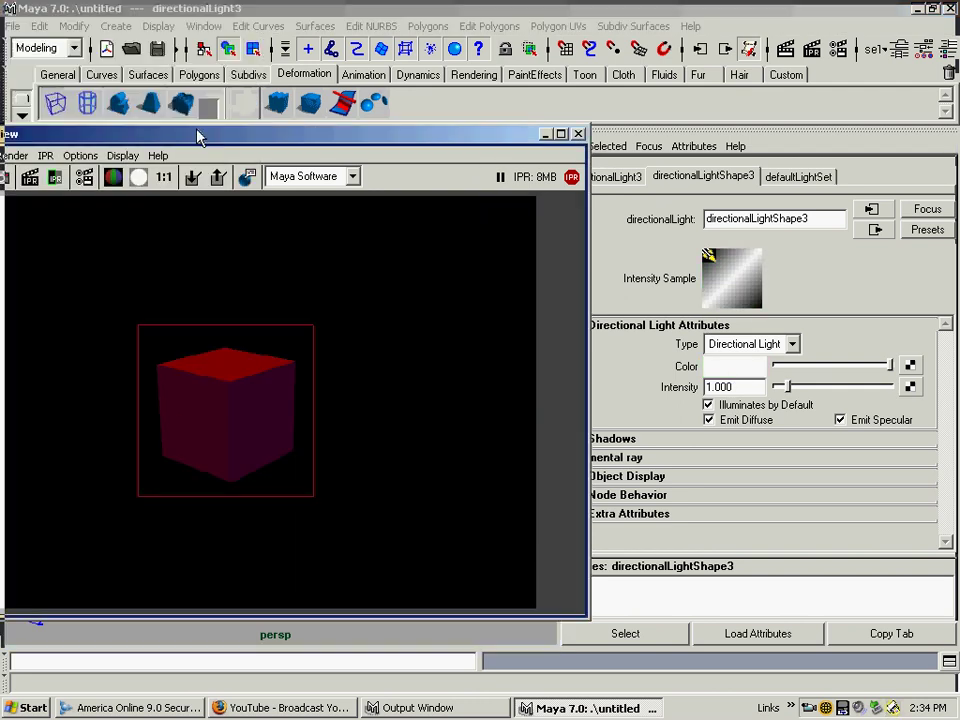
- Change the first, red directional light's colour to white
{"action": "left_click_drag", "start_coordinate": [490, 143], "coordinate": [198, 138]}
{"action": "left_click", "coordinate": [465, 318]}
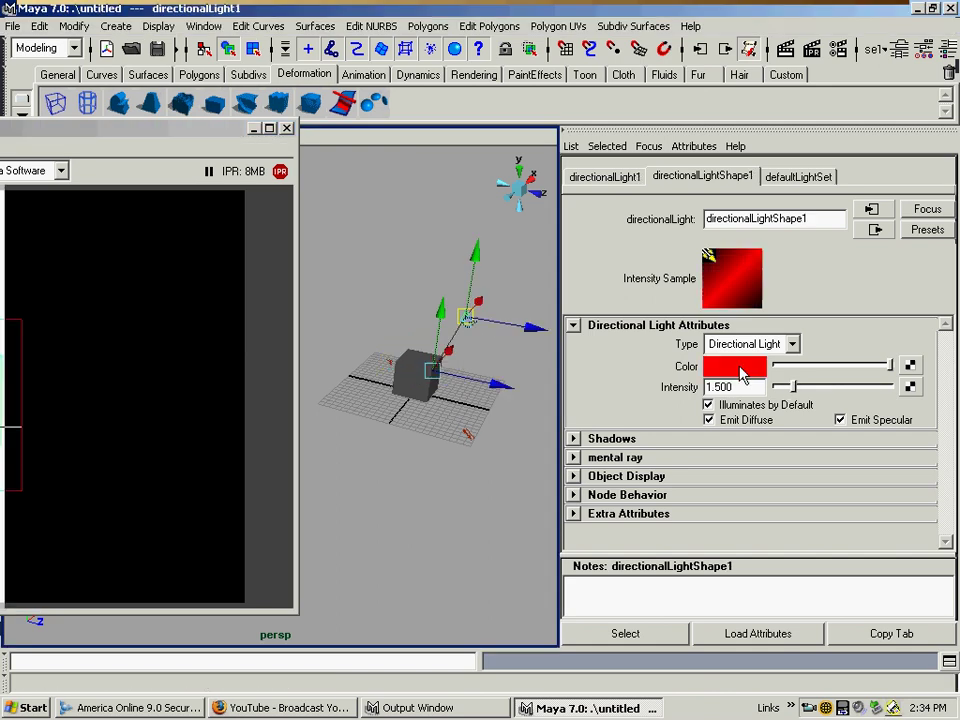
{"action": "left_click", "coordinate": [735, 366]}
{"action": "left_click", "coordinate": [92, 46]}
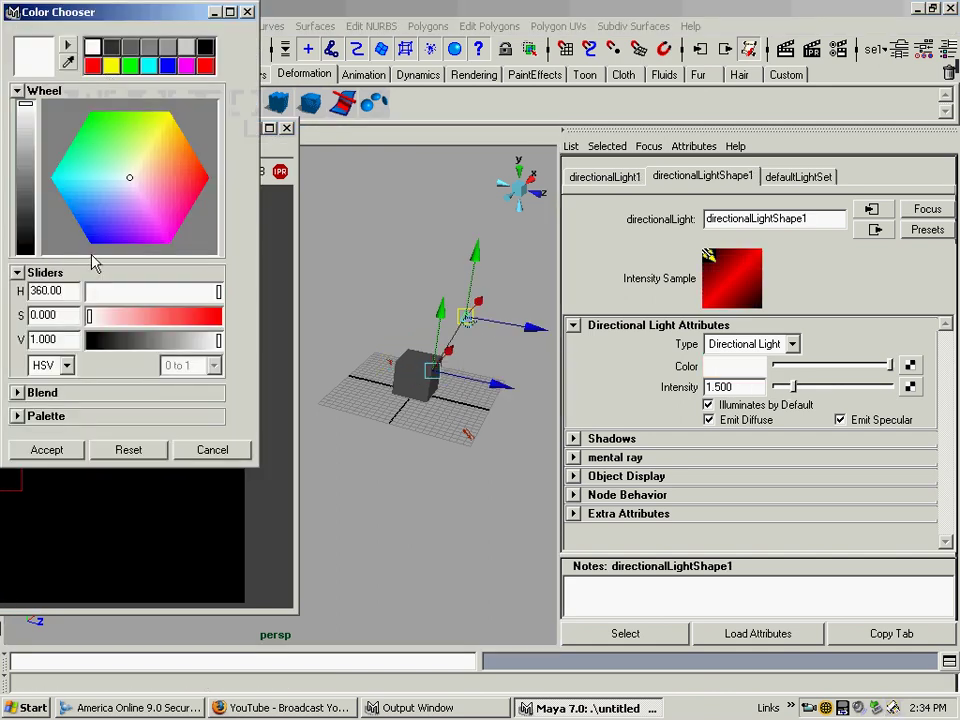
{"action": "left_click", "coordinate": [69, 450]}
- Change the second, blue directional light's colour to white as well
{"action": "left_click", "coordinate": [465, 436]}
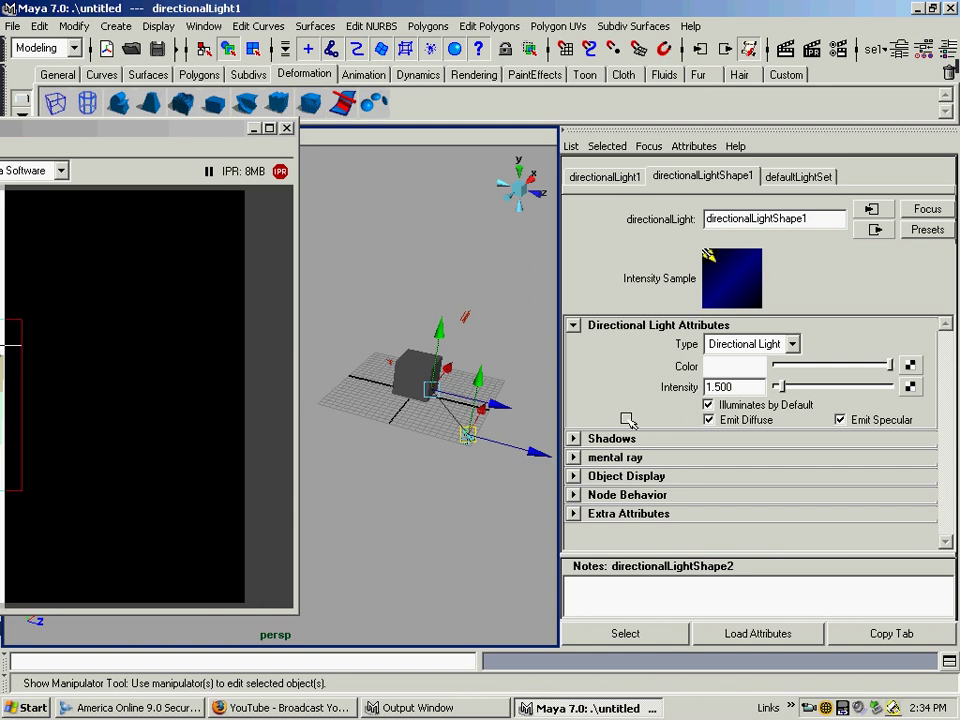
{"action": "left_click", "coordinate": [735, 366]}
{"action": "left_click", "coordinate": [92, 47]}
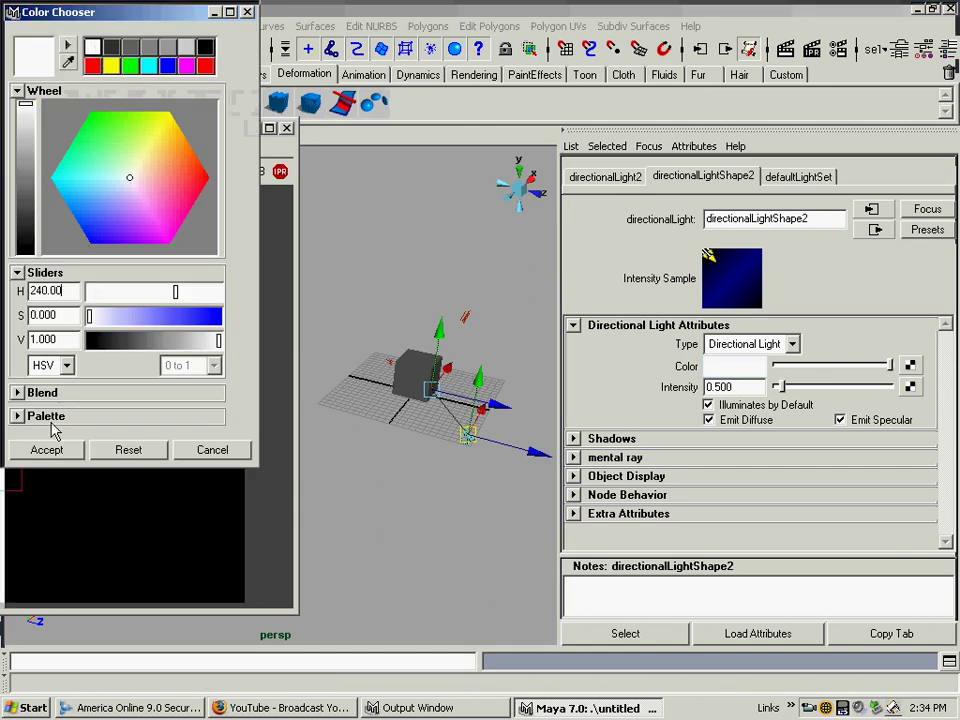
{"action": "left_click", "coordinate": [47, 450]}
{"action": "left_click_drag", "start_coordinate": [380, 127], "coordinate": [375, 133]}
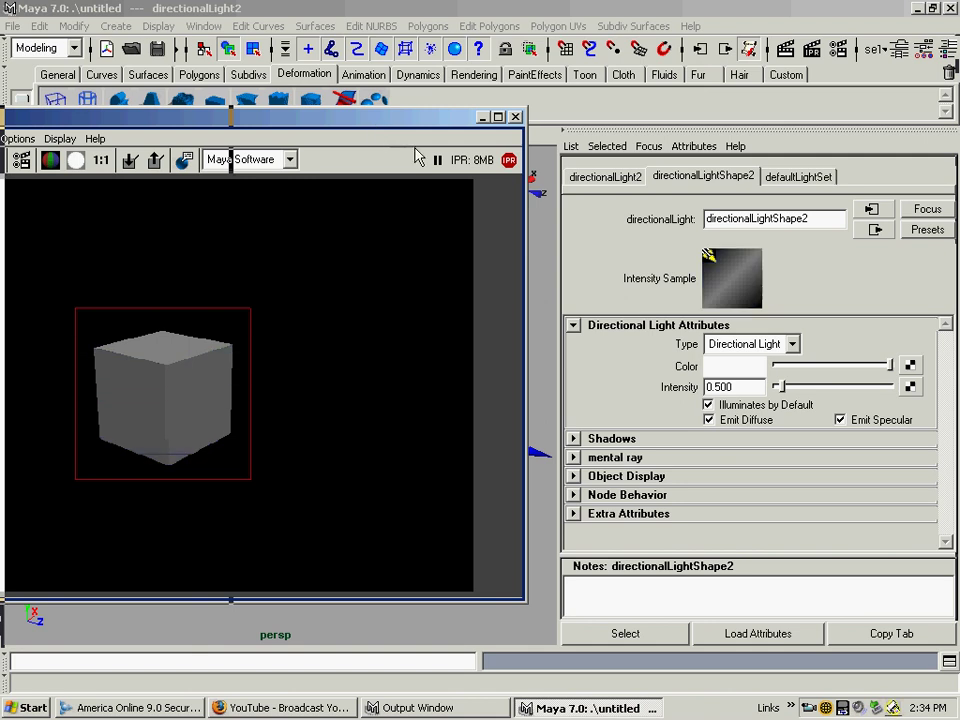
- Close the render preview and Attribute Editor, then reframe the perspective view on the cube
{"action": "left_click", "coordinate": [517, 118]}
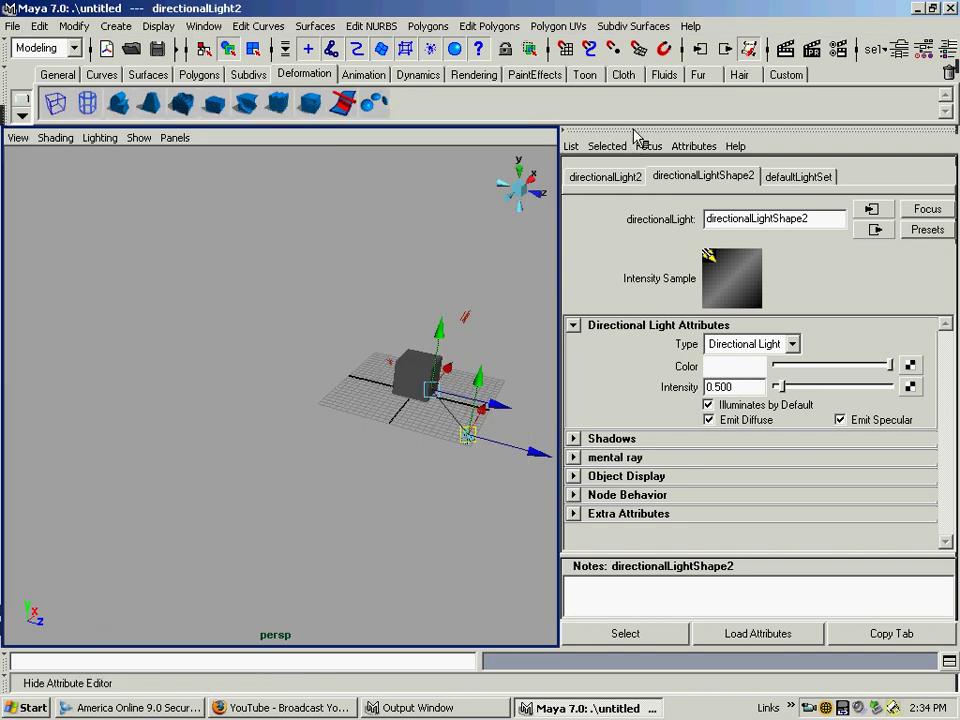
{"action": "key", "text": "ctrl+a"}
{"action": "middle_click_drag", "start_coordinate": [658, 294], "coordinate": [379, 316], "text": "alt"}
{"action": "right_click_drag", "start_coordinate": [379, 316], "coordinate": [426, 304], "text": "alt"}
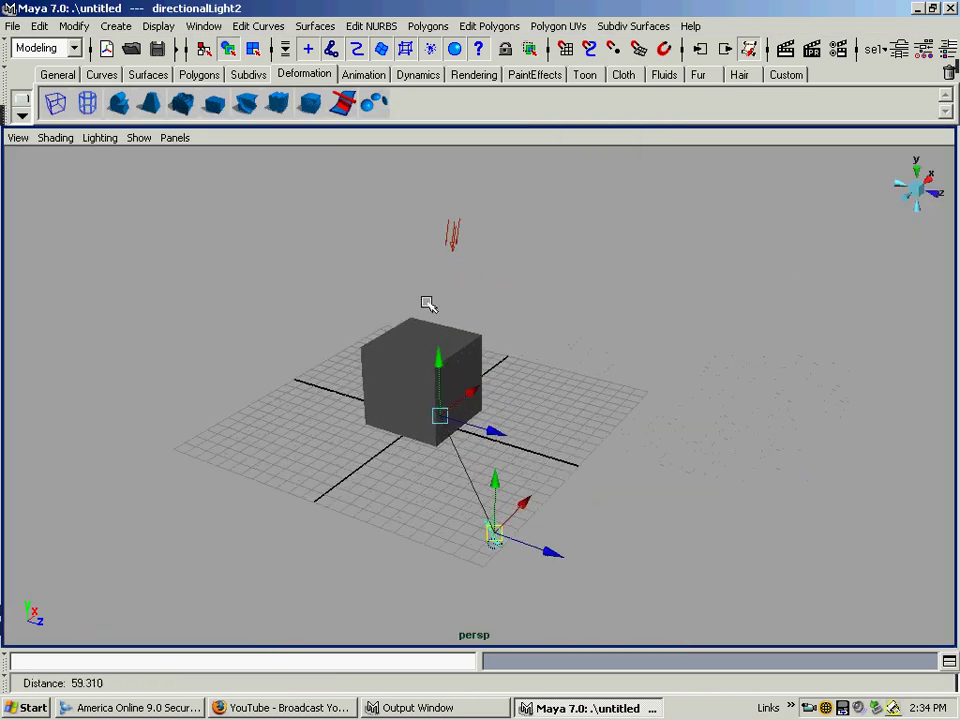
{"action": "left_click_drag", "start_coordinate": [426, 304], "coordinate": [440, 302], "text": "alt"}
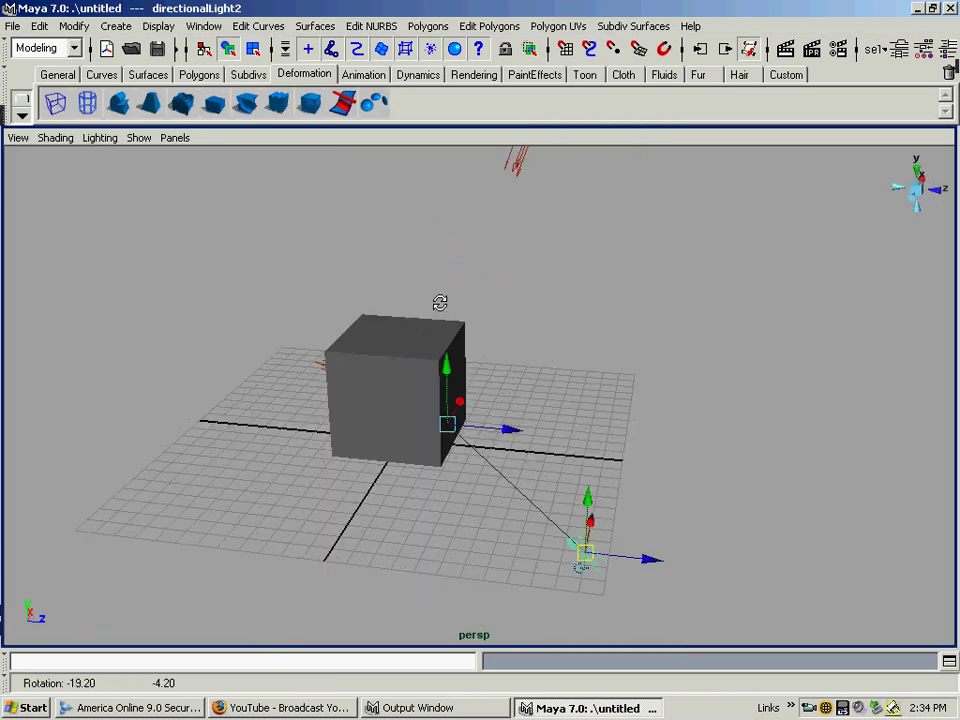
- Render the current frame to check the grey cube, then close the render
{"action": "left_click", "coordinate": [785, 48]}
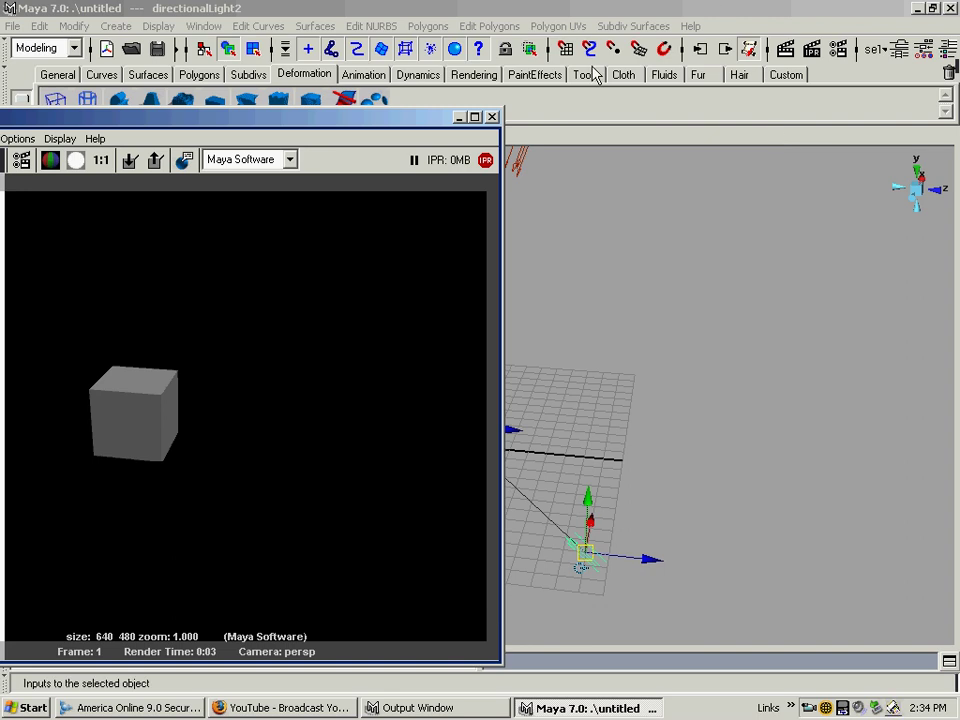
{"action": "left_click", "coordinate": [492, 116]}
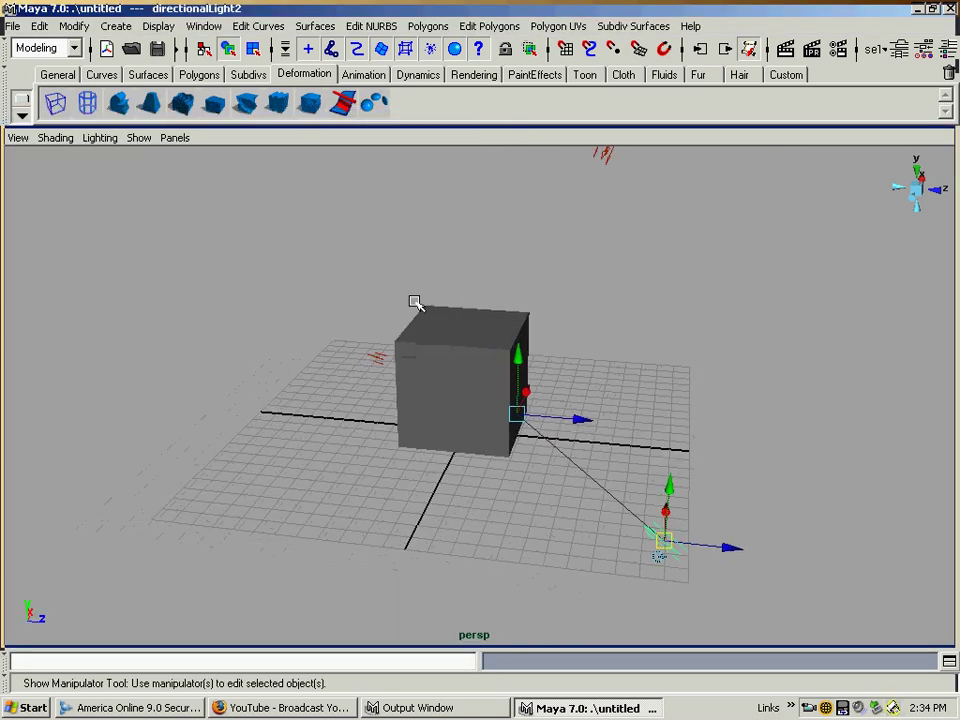
{"action": "left_click_drag", "start_coordinate": [415, 302], "coordinate": [190, 104], "text": "alt"}
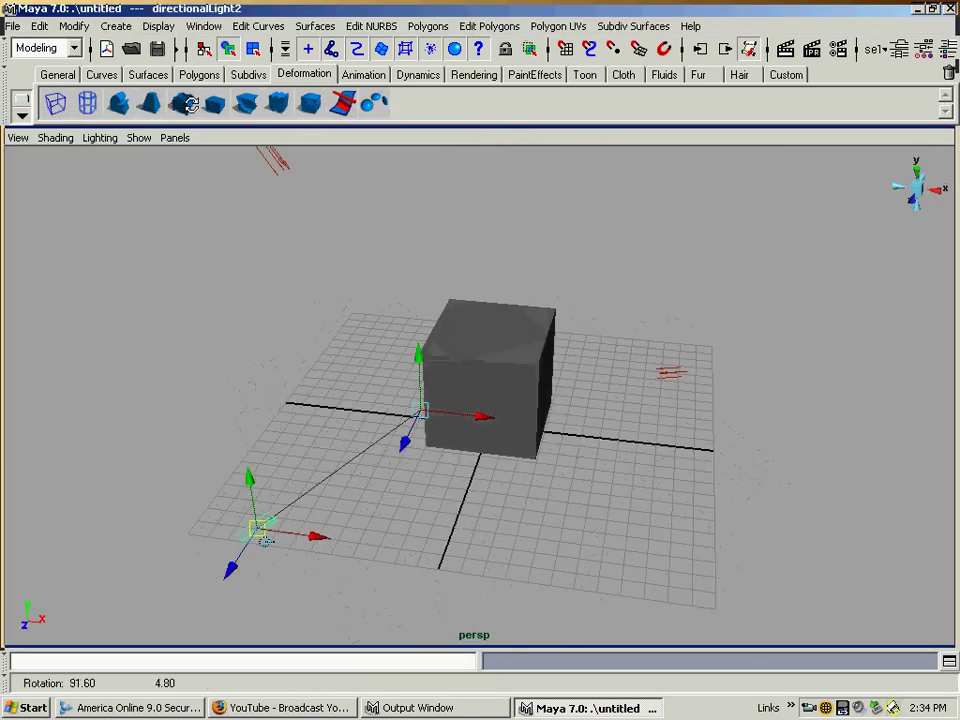
- Create a polygon plane and scale it to about 25.367, well beyond the cube
{"action": "left_click", "coordinate": [116, 26]}
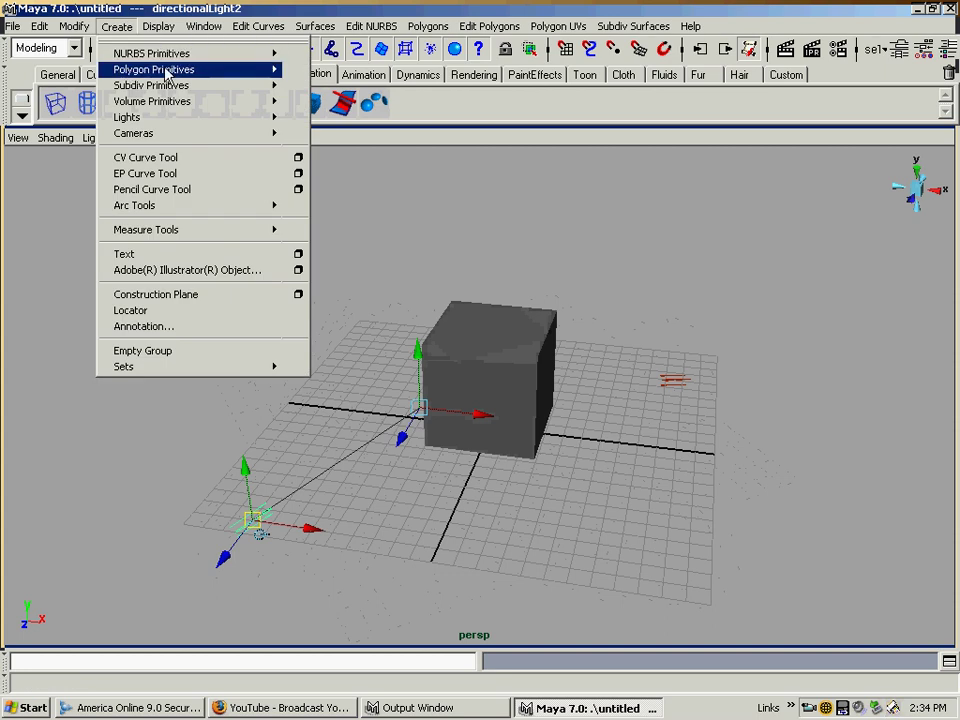
{"action": "mouse_move", "coordinate": [165, 72]}
{"action": "left_click", "coordinate": [312, 141]}
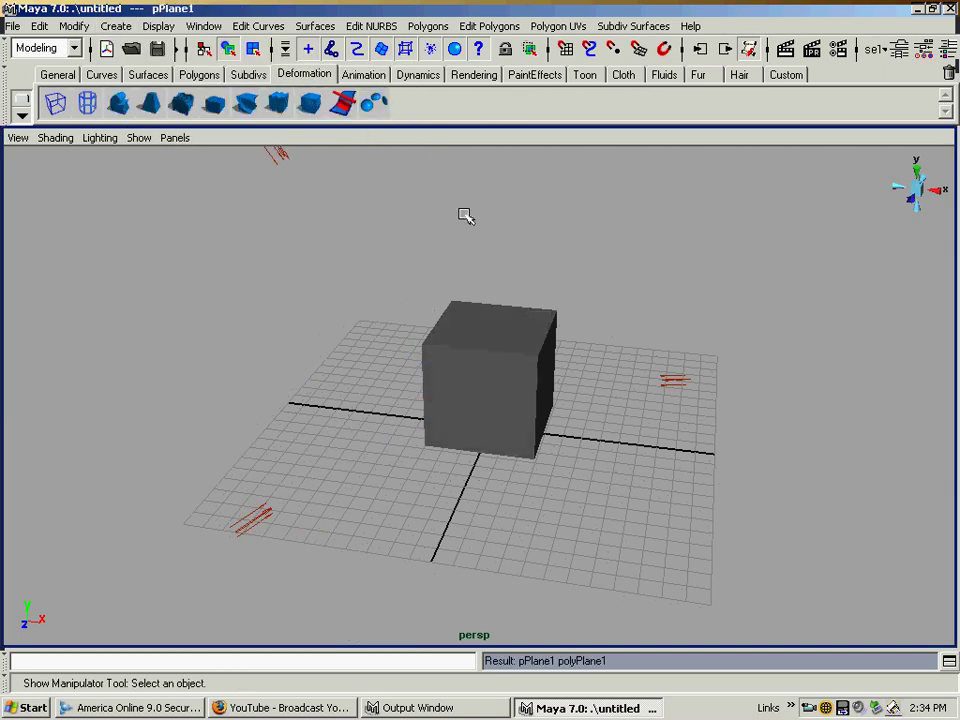
{"action": "key", "text": "4"}
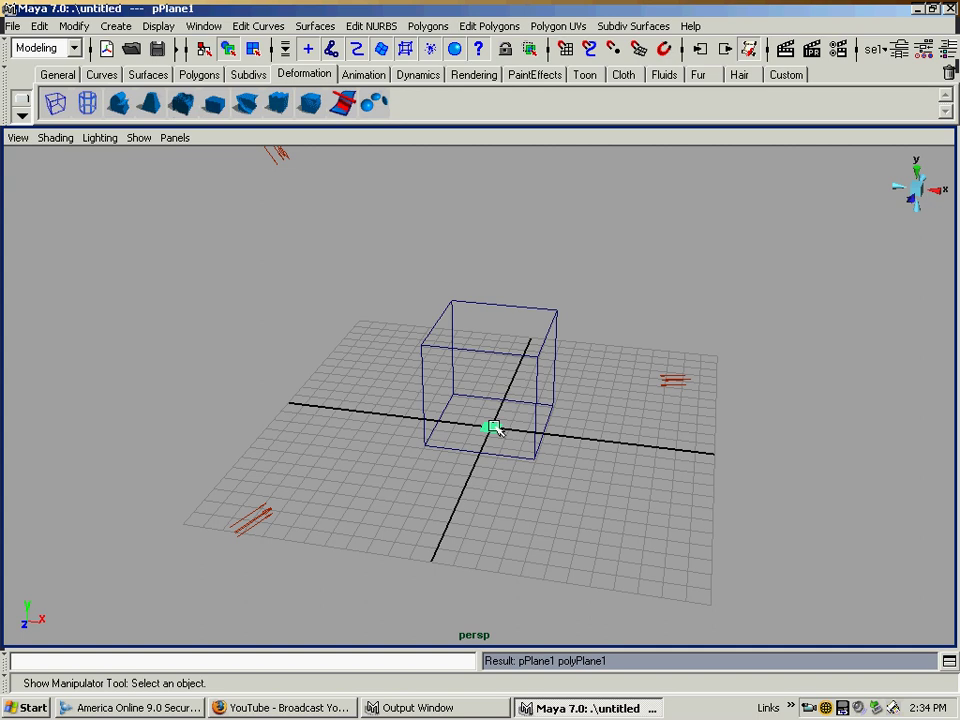
{"action": "key", "text": "r"}
{"action": "left_click_drag", "start_coordinate": [496, 430], "coordinate": [806, 431]}
- Raise the plane slightly along Y and test-render the plane and cube
{"action": "key", "text": "5"}
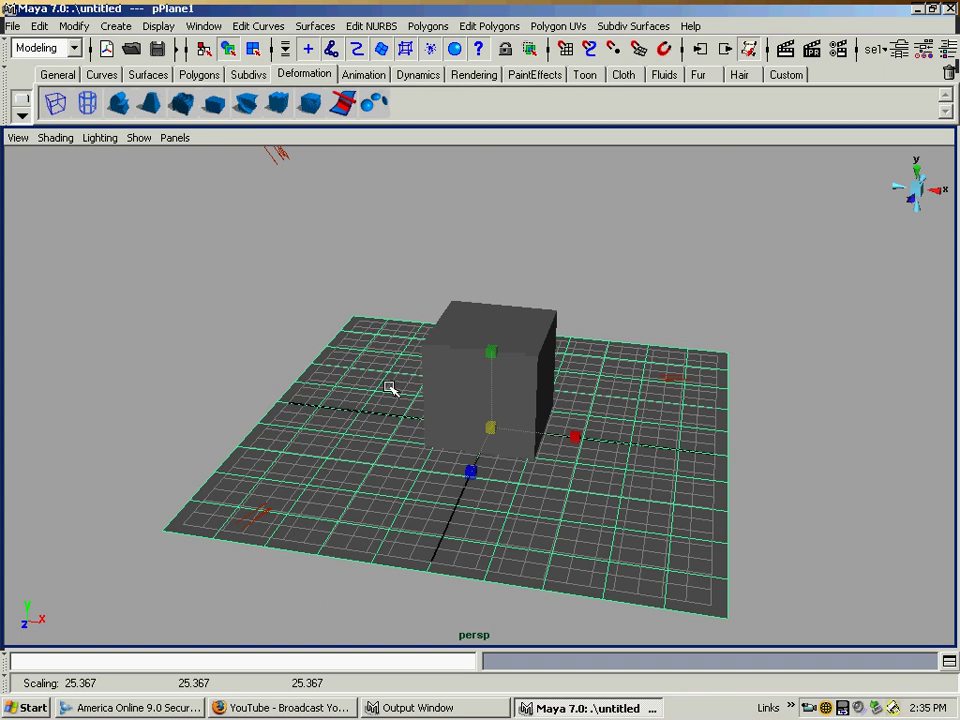
{"action": "key", "text": "w"}
{"action": "left_click_drag", "start_coordinate": [495, 375], "coordinate": [501, 372]}
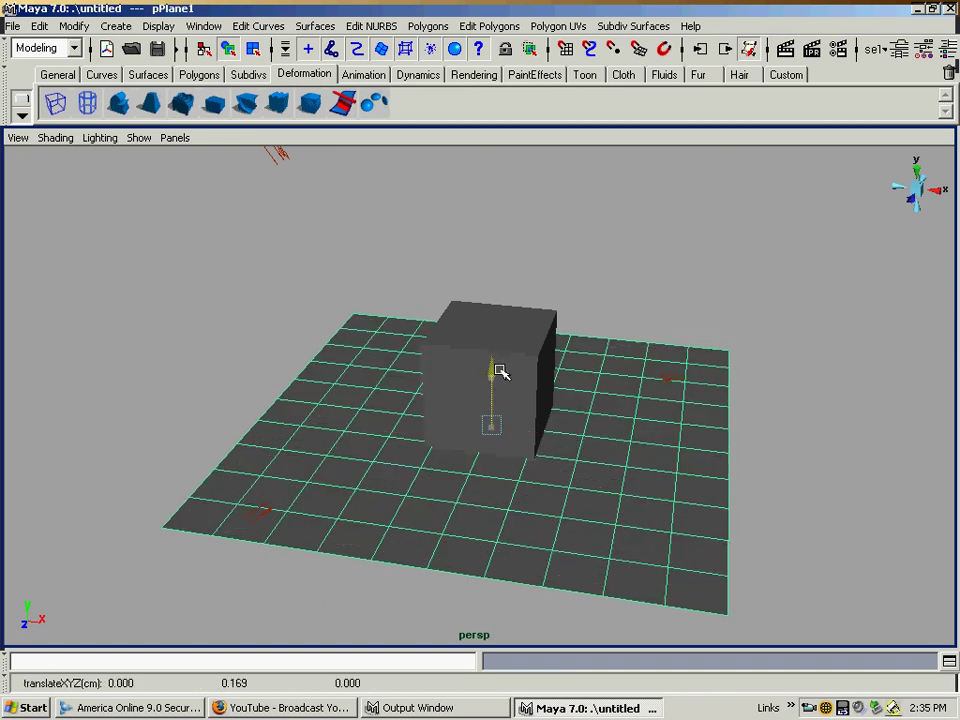
{"action": "left_click", "coordinate": [431, 386]}
{"action": "left_click", "coordinate": [256, 348]}
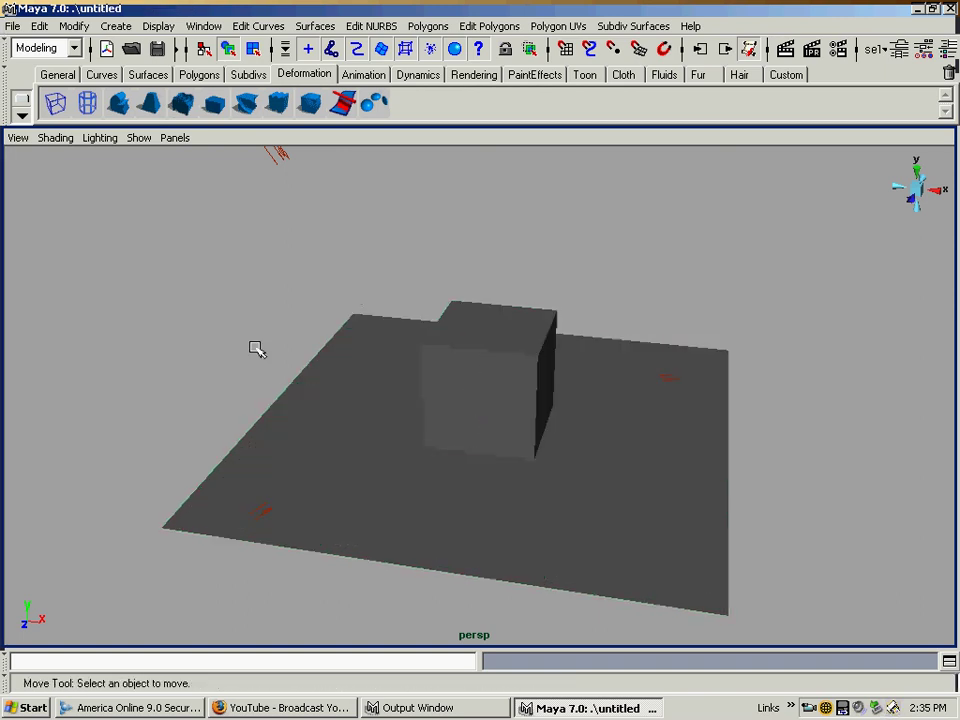
{"action": "left_click_drag", "start_coordinate": [256, 348], "coordinate": [438, 355], "text": "alt"}
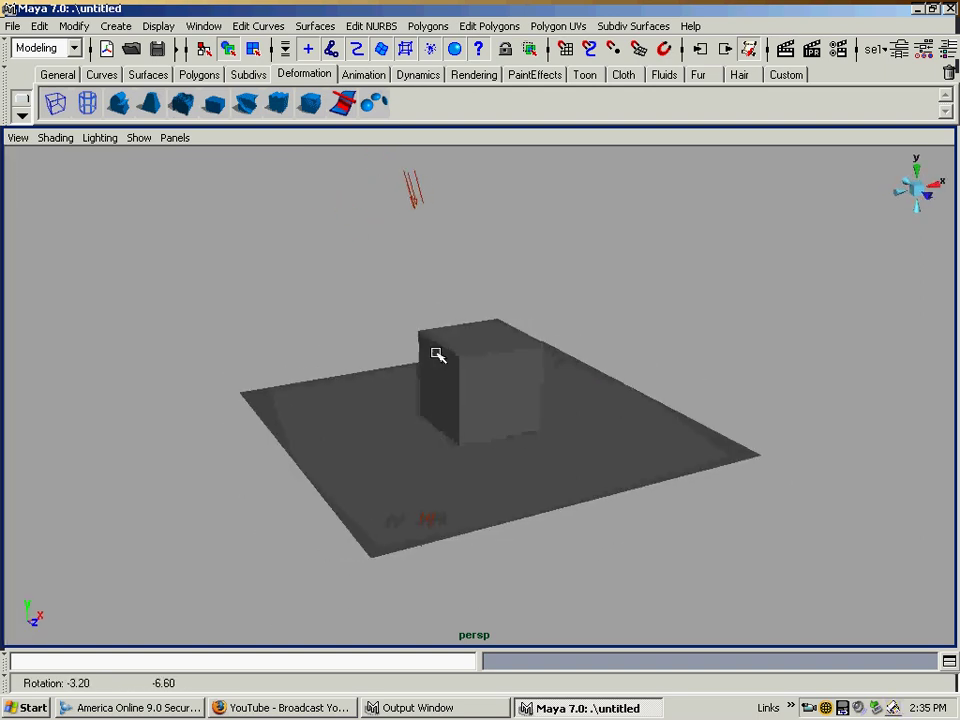
{"action": "left_click", "coordinate": [785, 50]}
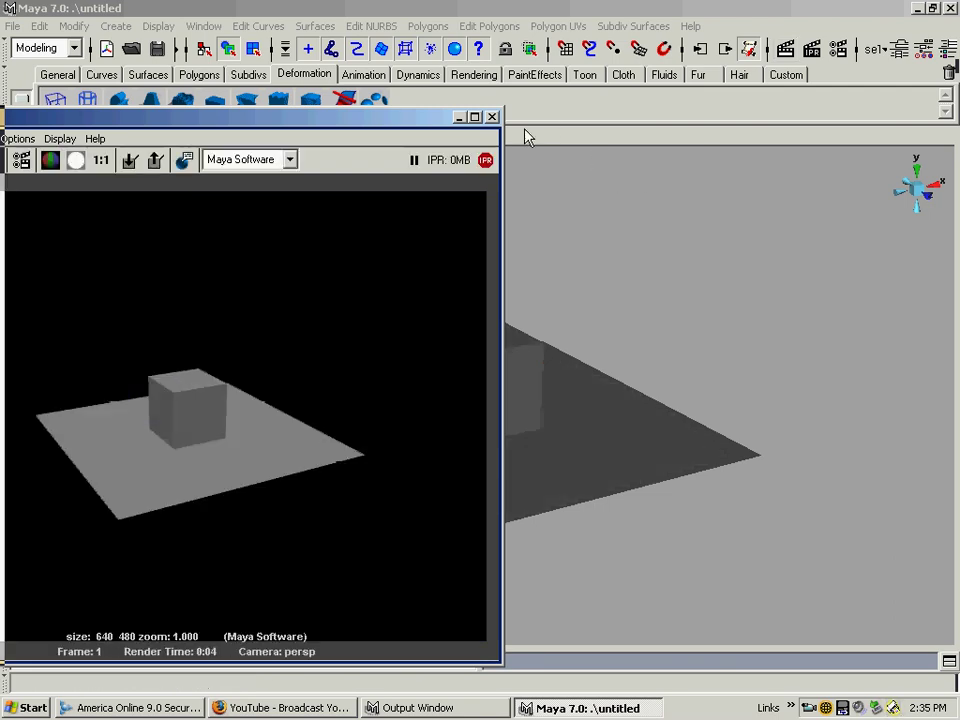
- Close the test render, select directionalLight1 and show its position and aim handles
{"action": "left_click", "coordinate": [491, 117]}
{"action": "right_click_drag", "start_coordinate": [557, 306], "coordinate": [613, 342], "text": "alt"}
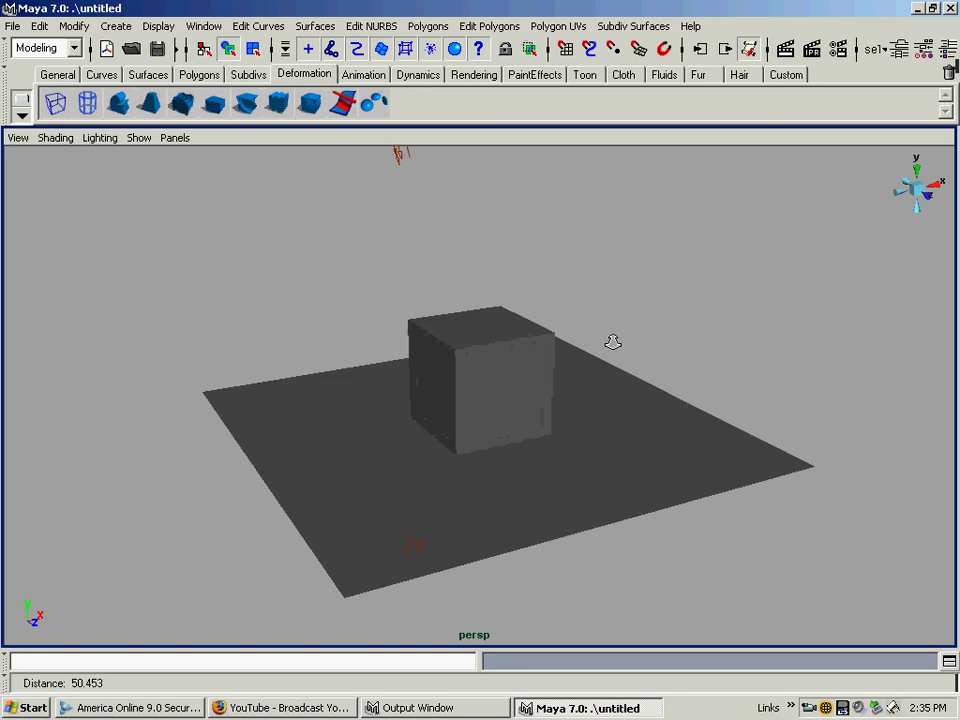
{"action": "left_click_drag", "start_coordinate": [613, 342], "coordinate": [354, 236], "text": "alt"}
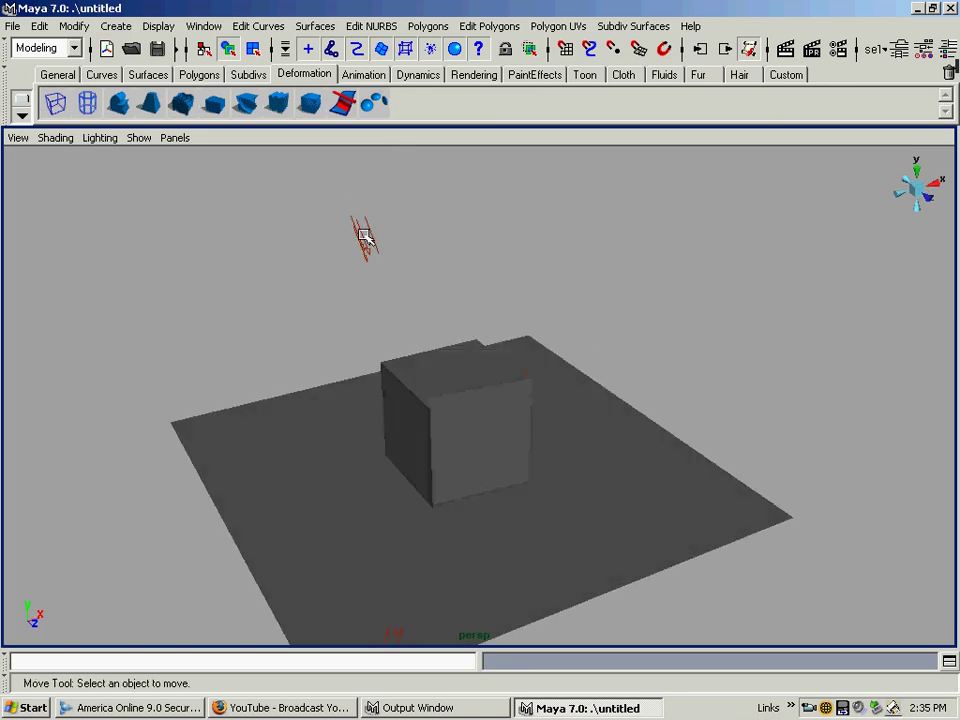
{"action": "left_click", "coordinate": [363, 236]}
{"action": "left_click_drag", "start_coordinate": [426, 300], "coordinate": [722, 225], "text": "alt"}
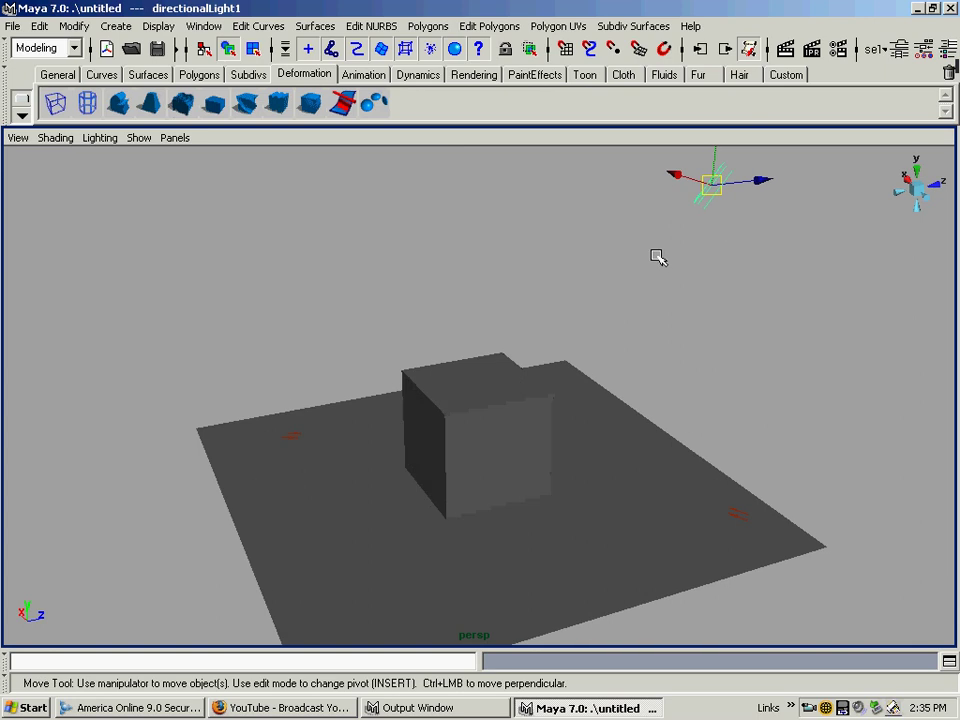
{"action": "key", "text": "t"}
{"action": "left_click_drag", "start_coordinate": [465, 416], "coordinate": [298, 345], "text": "alt"}
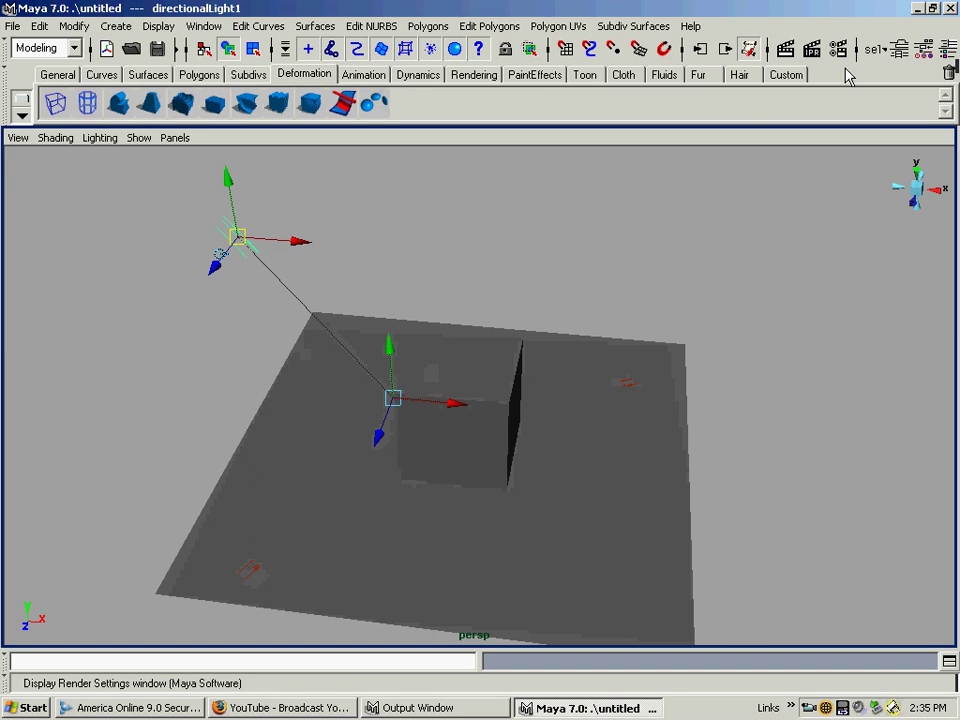
- Enable Use Depth Map Shadows on directionalLight1
{"action": "left_click", "coordinate": [905, 55]}
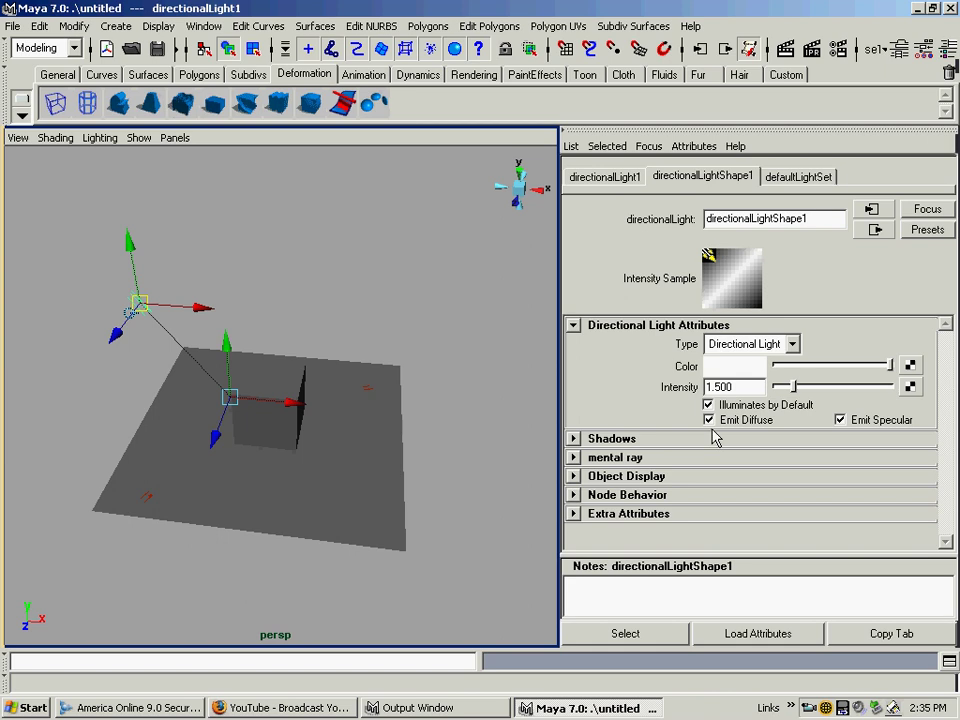
{"action": "left_click", "coordinate": [585, 440]}
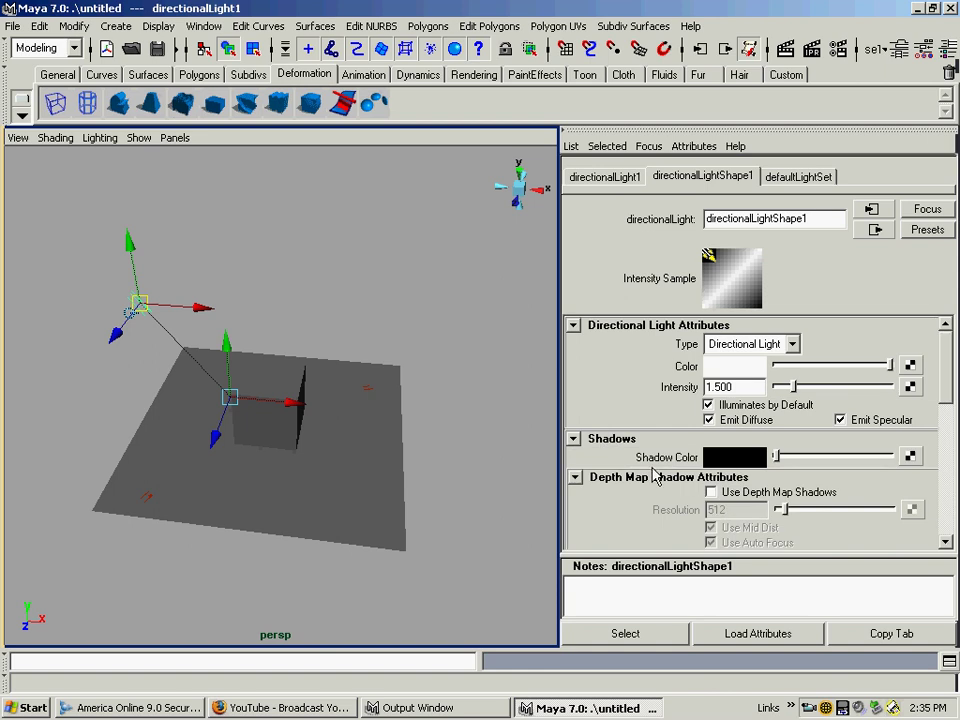
{"action": "left_click", "coordinate": [710, 492]}
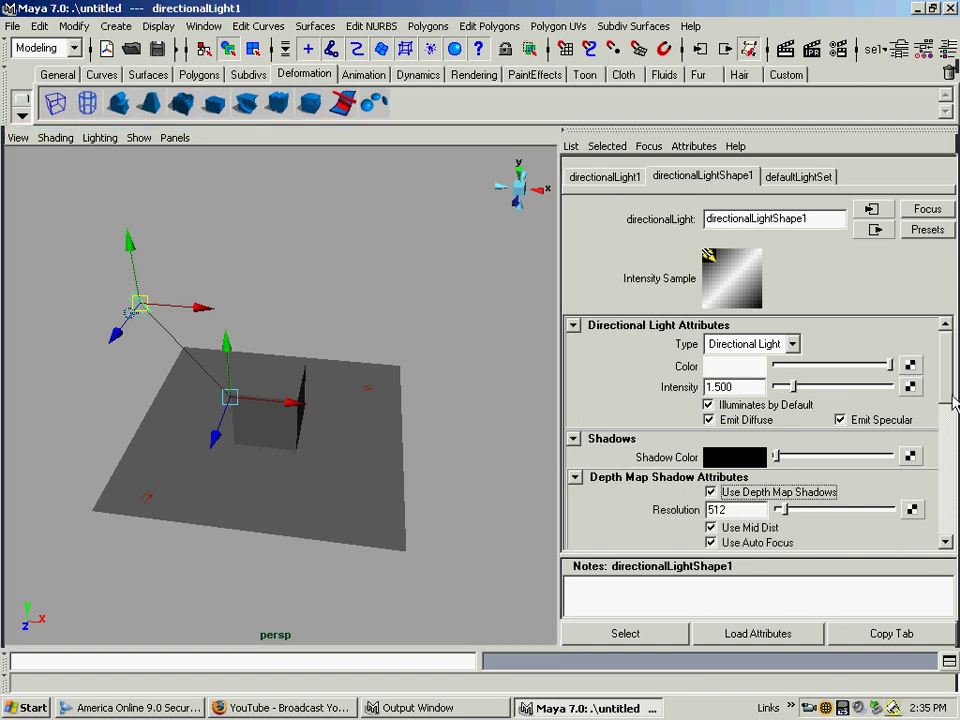
{"action": "left_click_drag", "start_coordinate": [953, 402], "coordinate": [951, 432]}
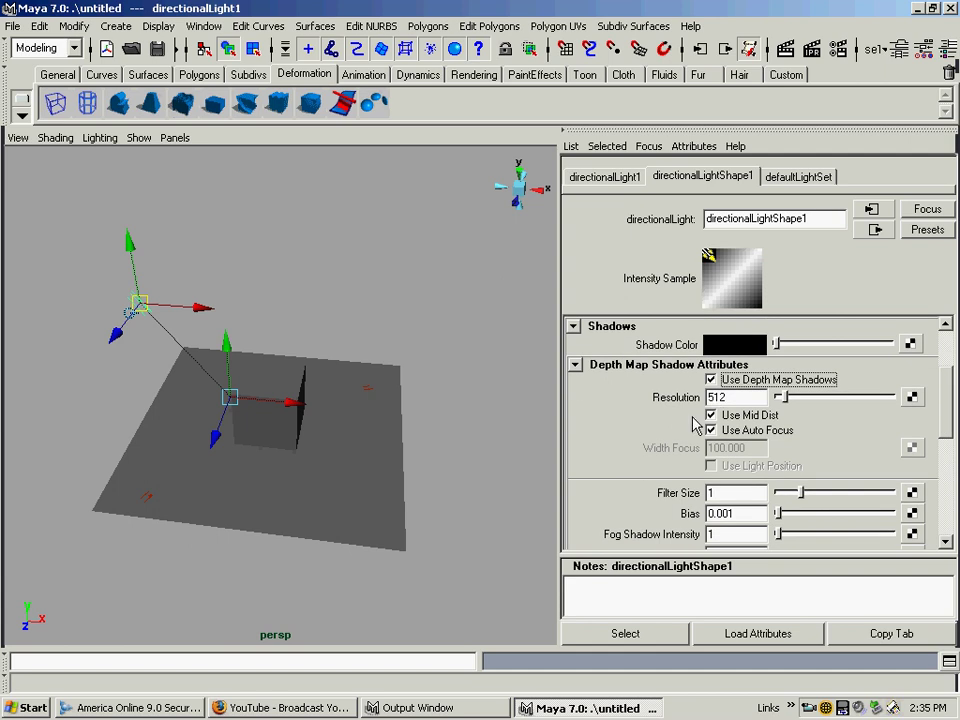
{"action": "left_click", "coordinate": [900, 48]}
- Render the current frame from a new angle to see the cube's shadow
{"action": "right_click_drag", "start_coordinate": [538, 293], "coordinate": [534, 344], "text": "alt"}
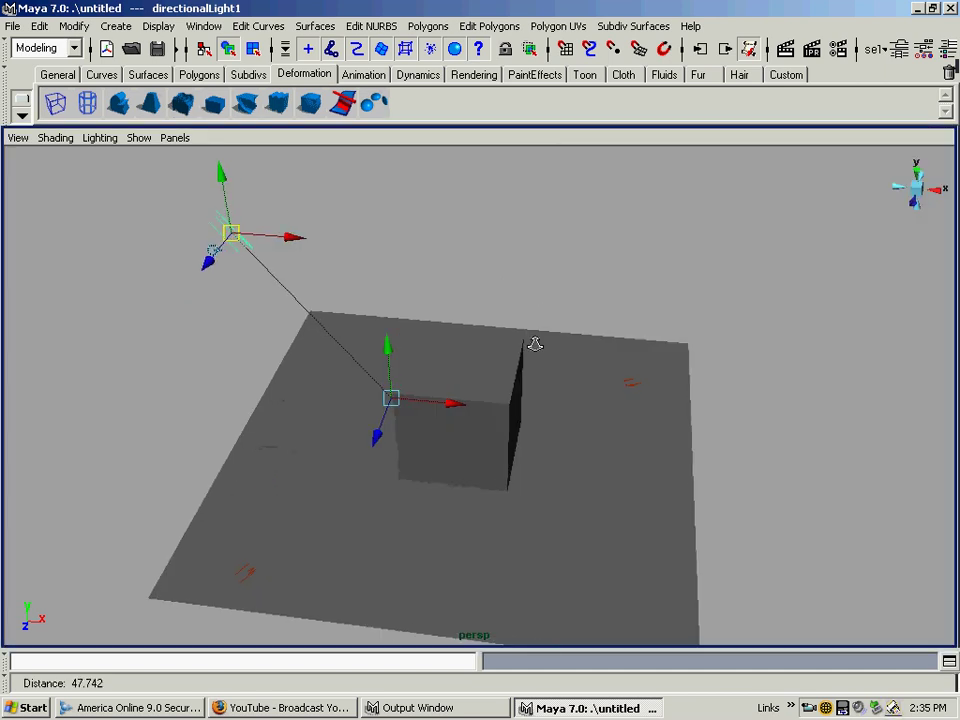
{"action": "left_click_drag", "start_coordinate": [535, 344], "coordinate": [722, 337], "text": "alt"}
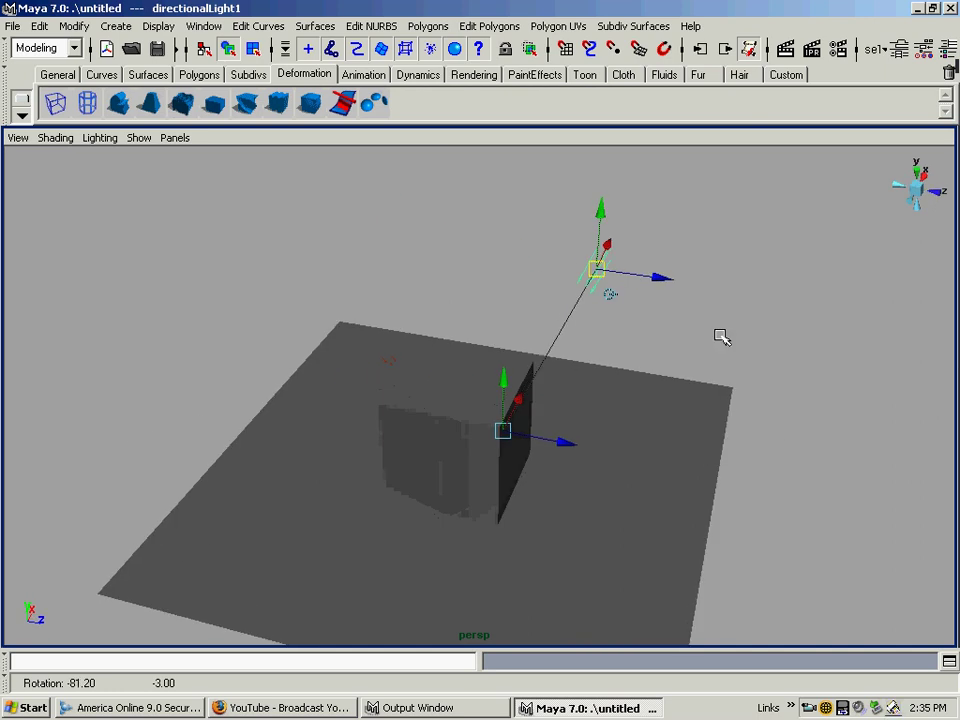
{"action": "left_click", "coordinate": [785, 48]}
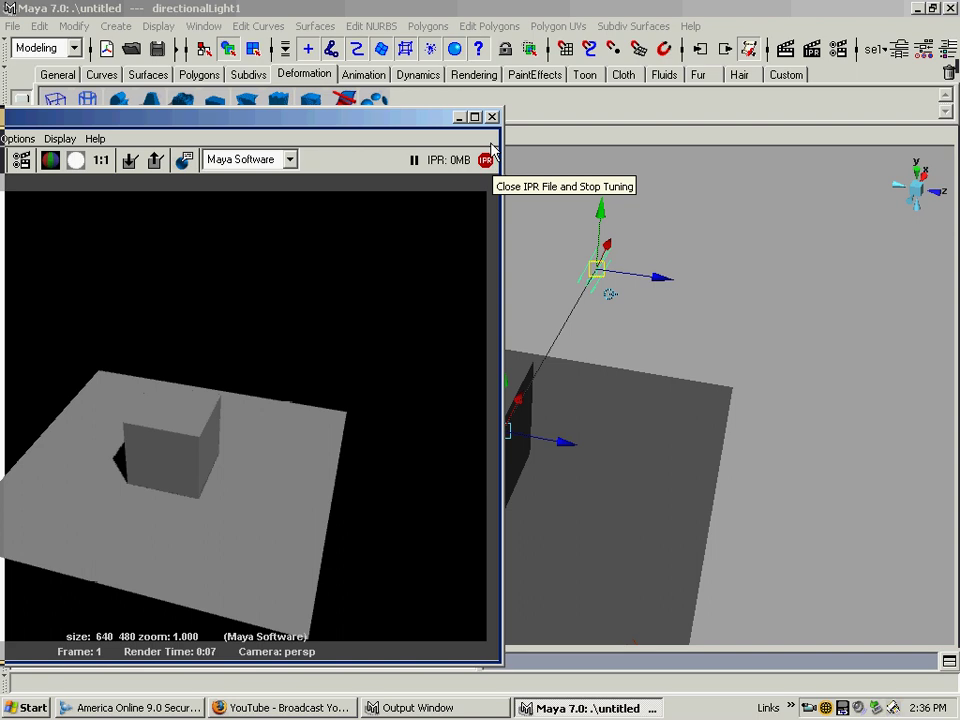
- Re-render from a slightly orbited angle to check the shadow, then close the render window
{"action": "left_click", "coordinate": [491, 117]}
{"action": "left_click_drag", "start_coordinate": [606, 313], "coordinate": [375, 321], "text": "alt"}
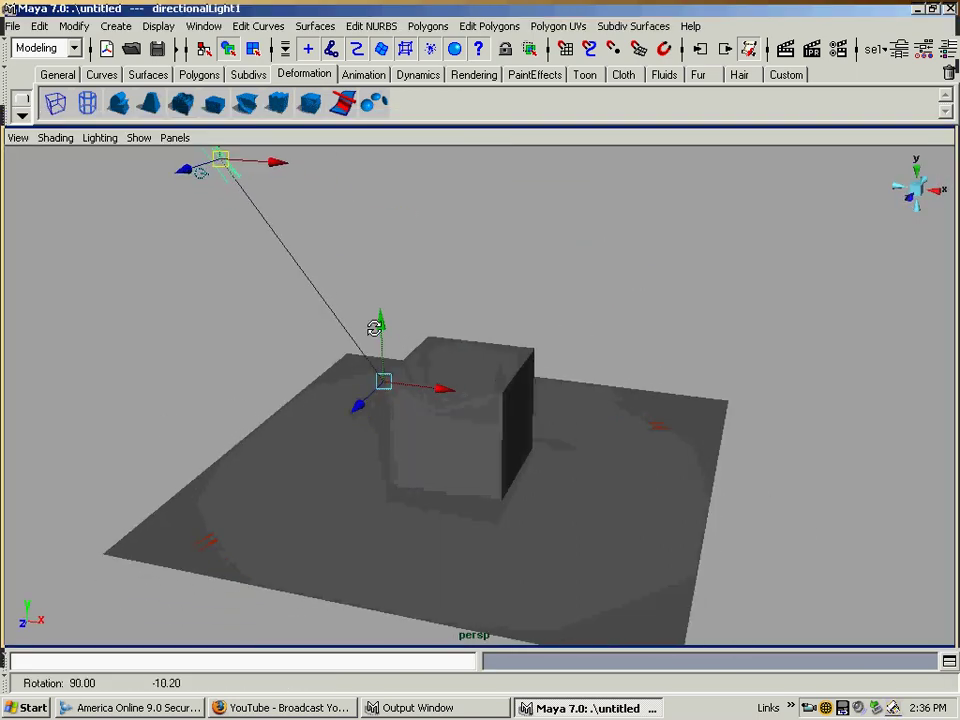
{"action": "left_click", "coordinate": [784, 47]}
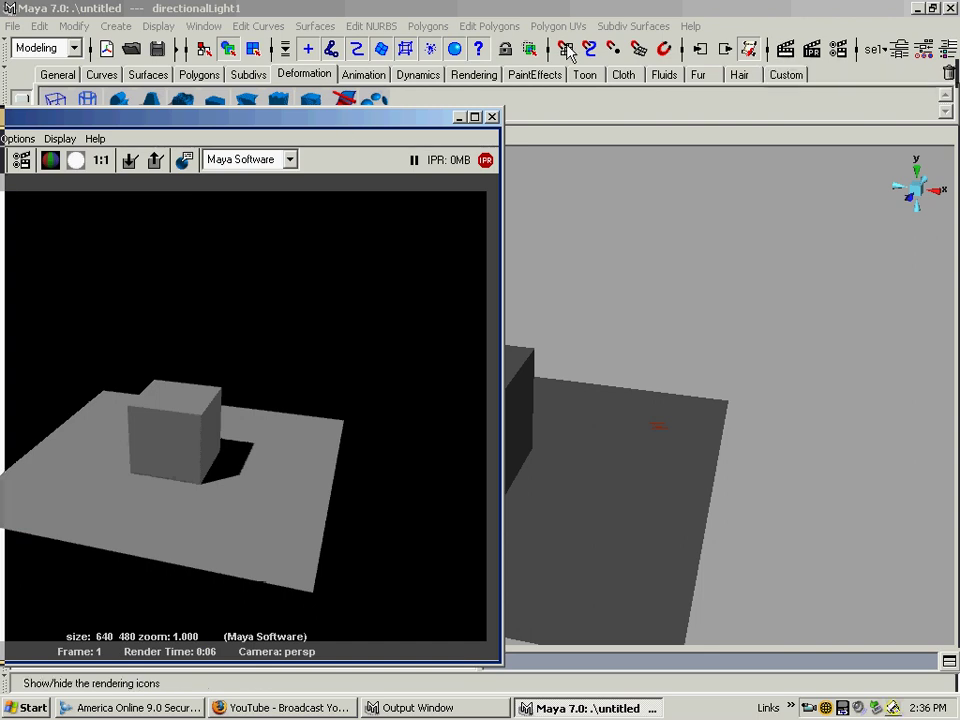
{"action": "left_click_drag", "start_coordinate": [342, 125], "coordinate": [493, 79]}
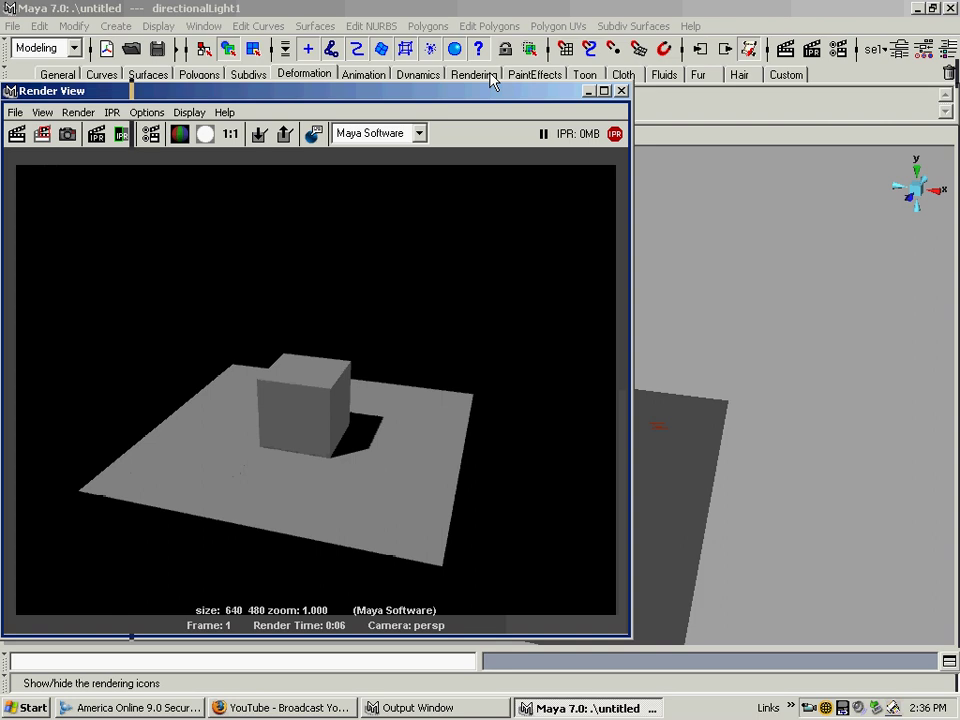
{"action": "left_click", "coordinate": [622, 92]}
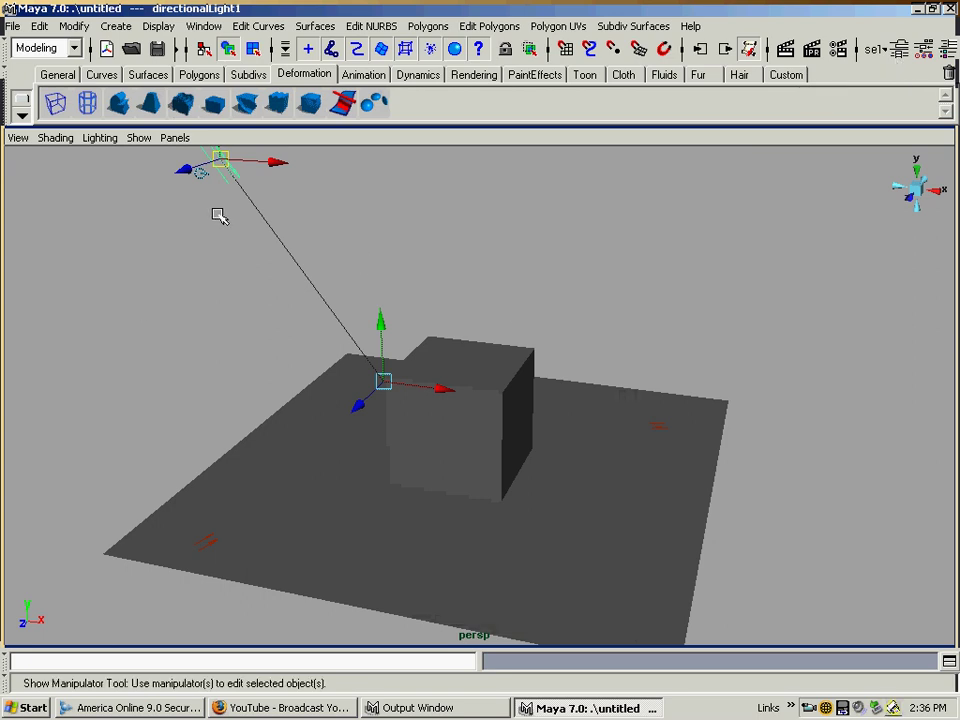
{"action": "left_click", "coordinate": [285, 182]}
- Set directionalLight1's depth map shadow Filter Size to 2
{"action": "left_click", "coordinate": [236, 171]}
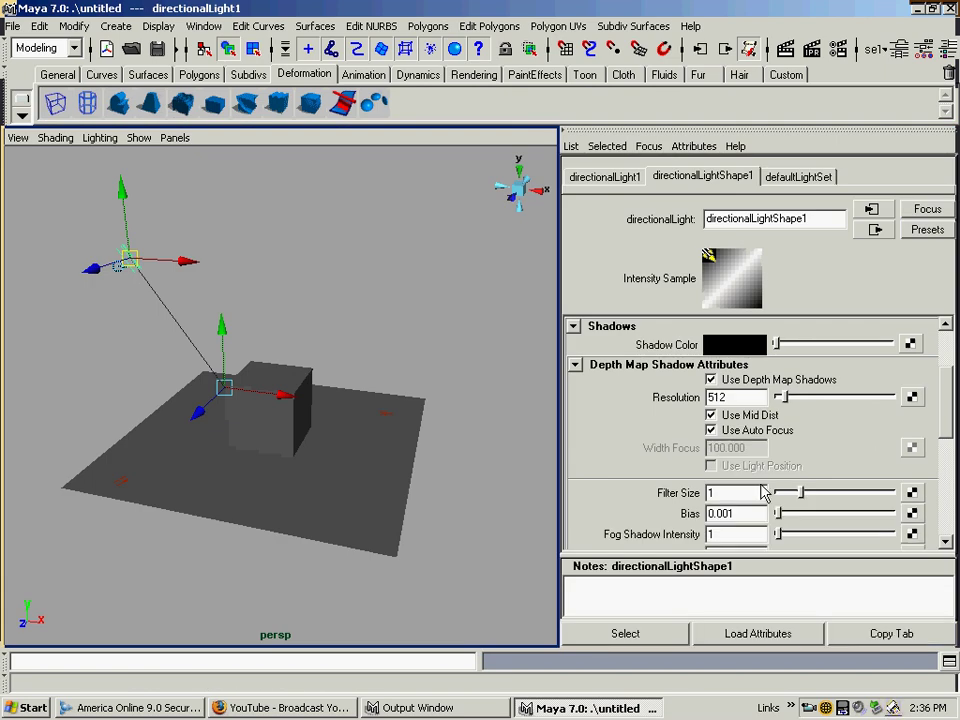
{"action": "left_click", "coordinate": [726, 494]}
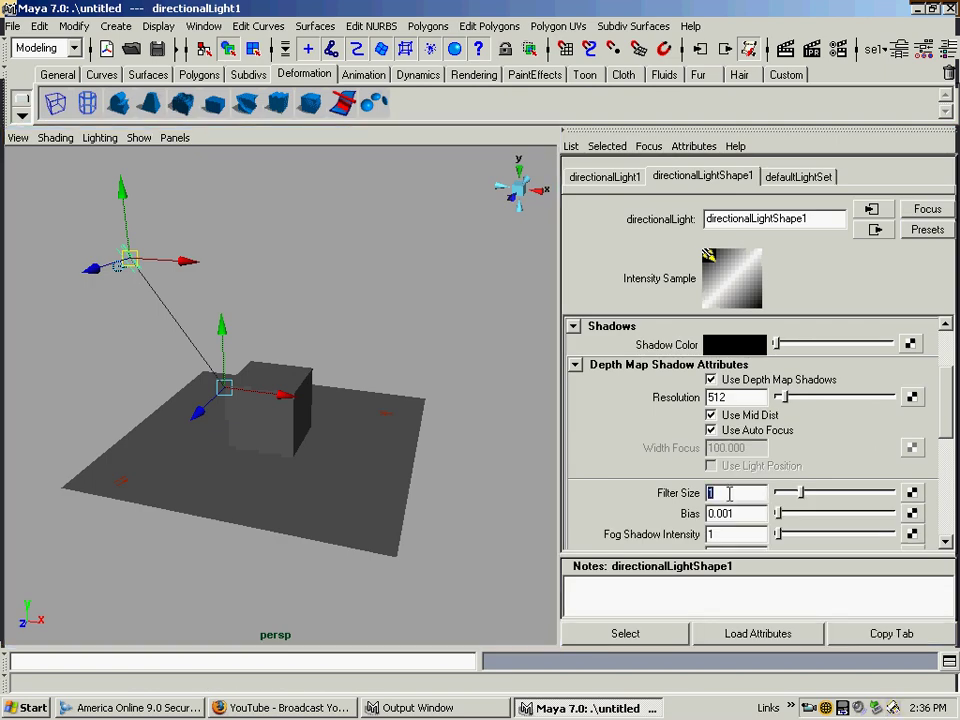
{"action": "type", "text": "2"}
{"action": "key", "text": "Return"}
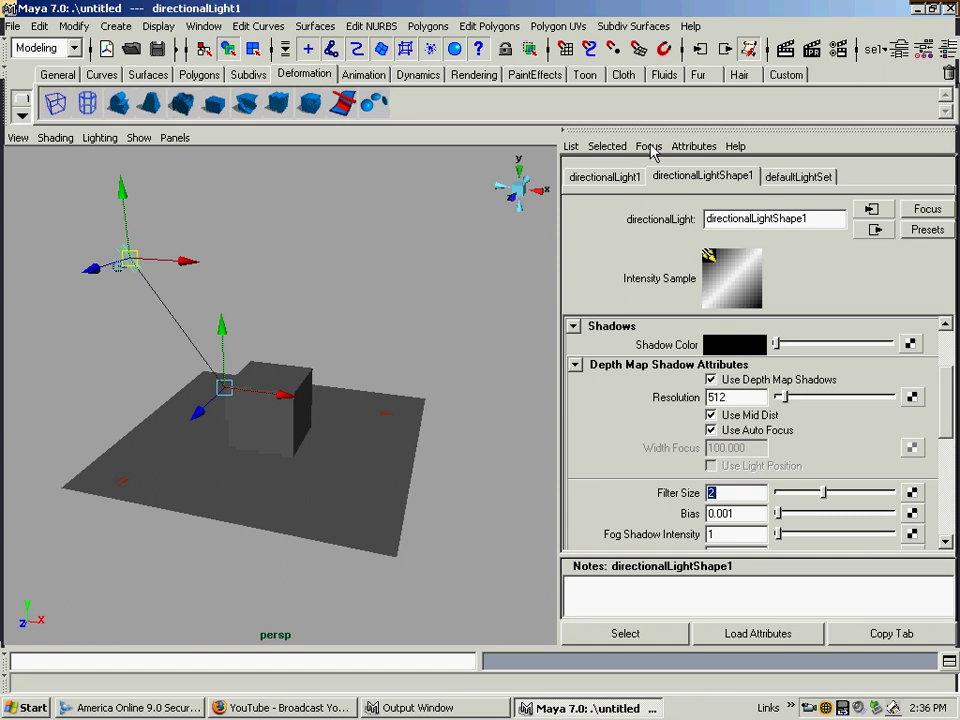
- Render the frame closer in to see the softer shadow
{"action": "key", "text": "ctrl+a"}
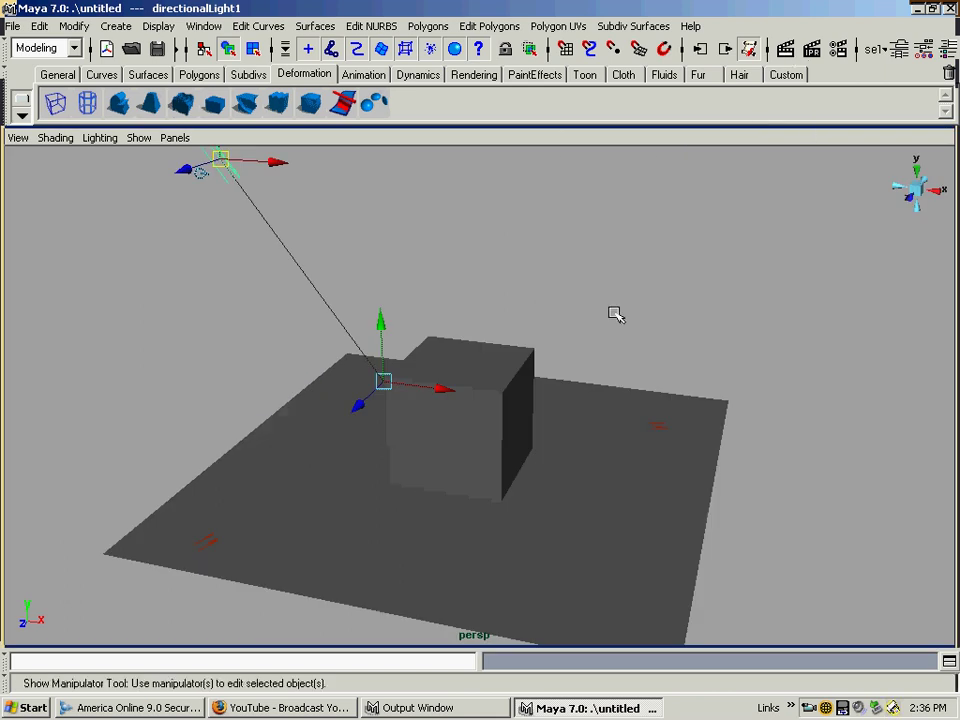
{"action": "right_click_drag", "start_coordinate": [615, 314], "coordinate": [720, 156], "text": "alt"}
{"action": "left_click", "coordinate": [785, 48]}
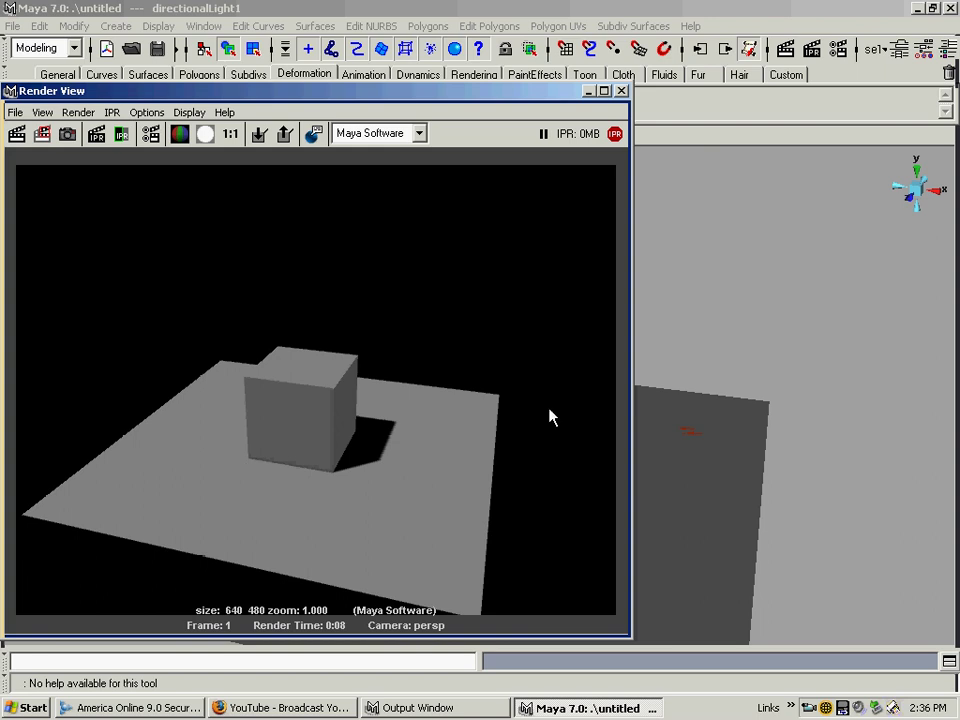
- Close the Render View, show the light's manipulator handles and zoom out to the whole scene
{"action": "left_click", "coordinate": [621, 90]}
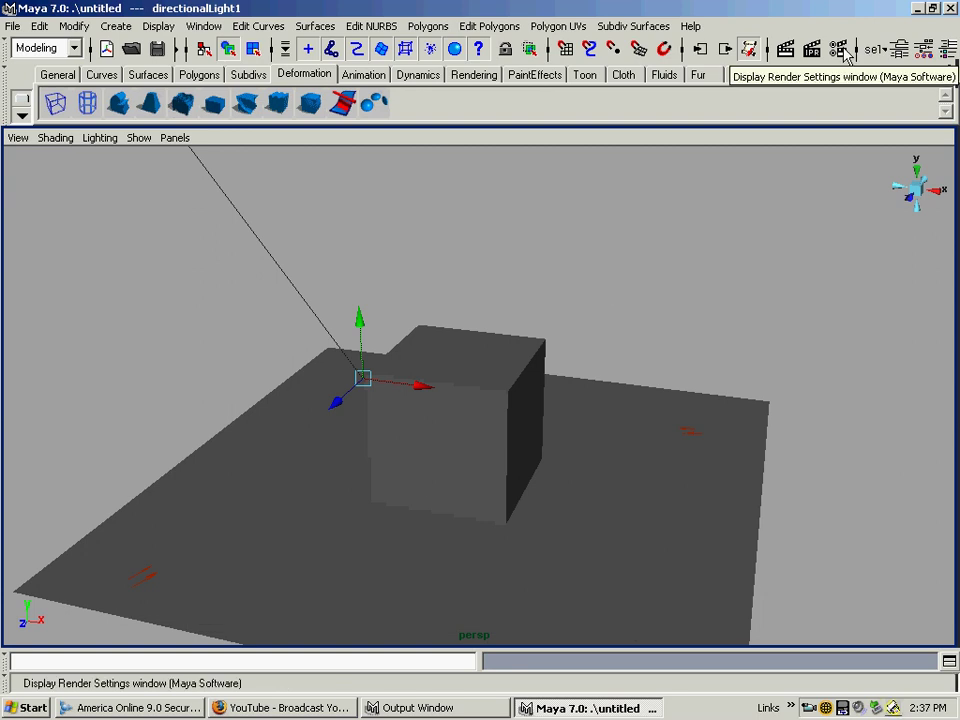
{"action": "key", "text": "t"}
{"action": "scroll", "coordinate": [375, 377], "scroll_direction": "down", "scroll_amount": 3}
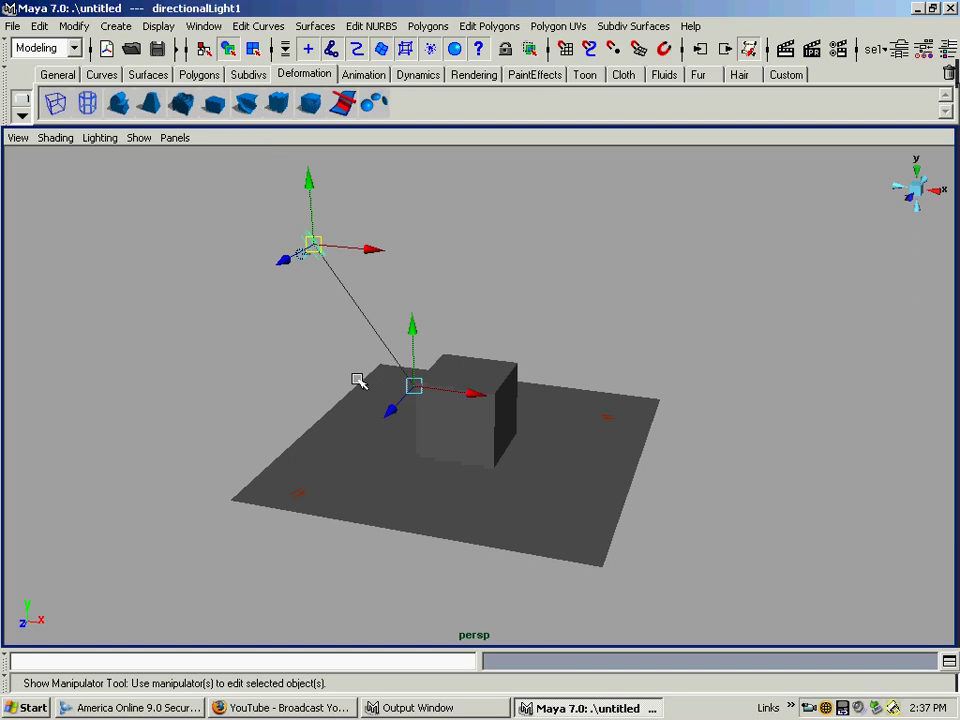